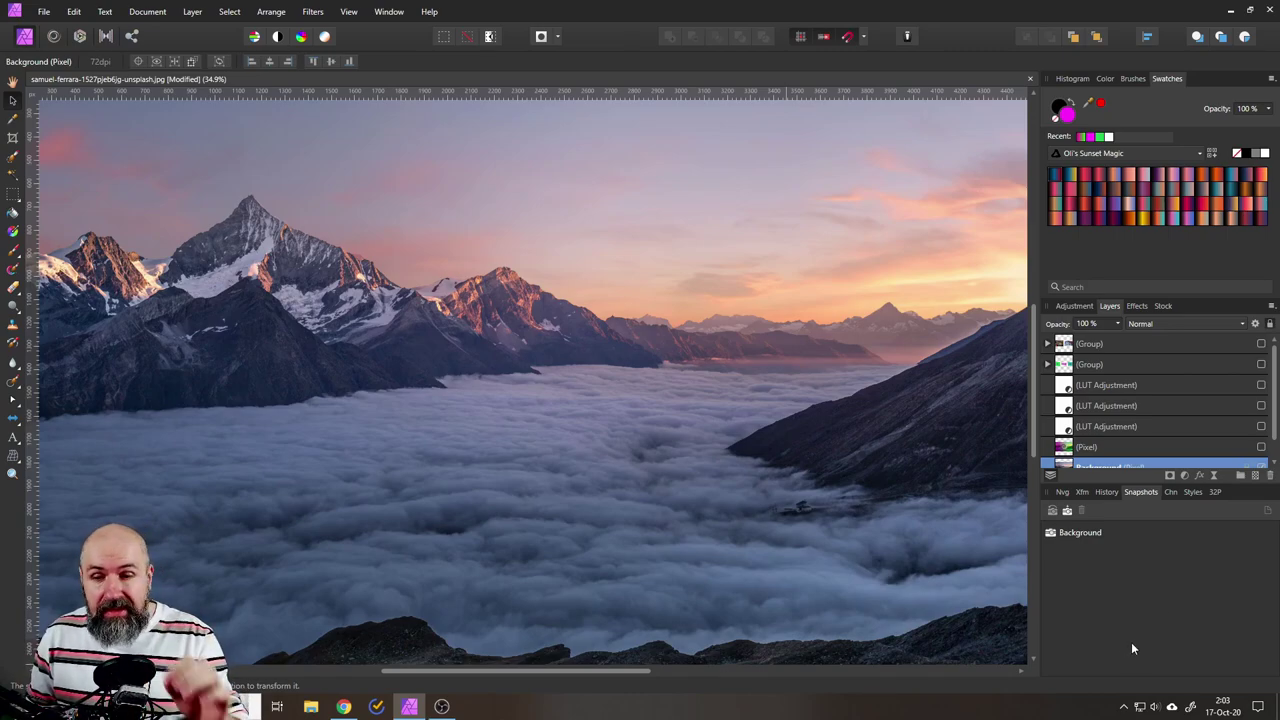
# Open the Layers panel's adjustment list and dismiss it without adding anything.
pyautogui.click(1184, 475)
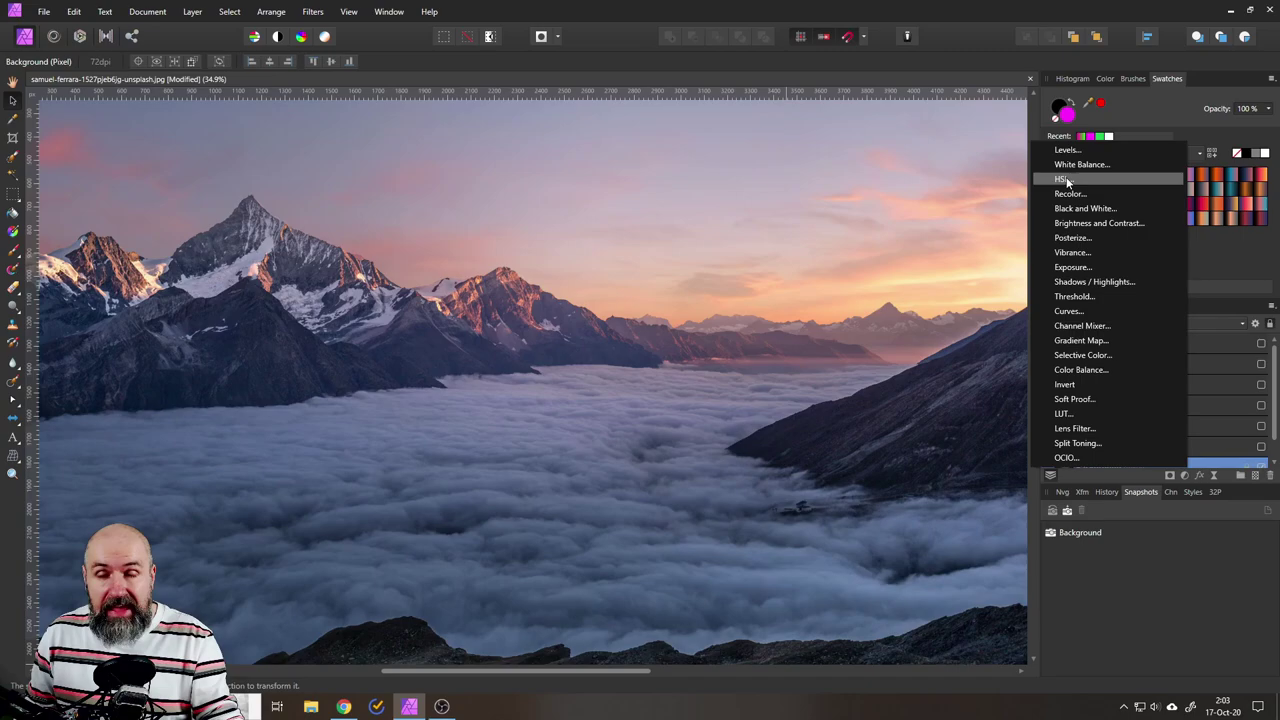
pyautogui.click(1114, 575)
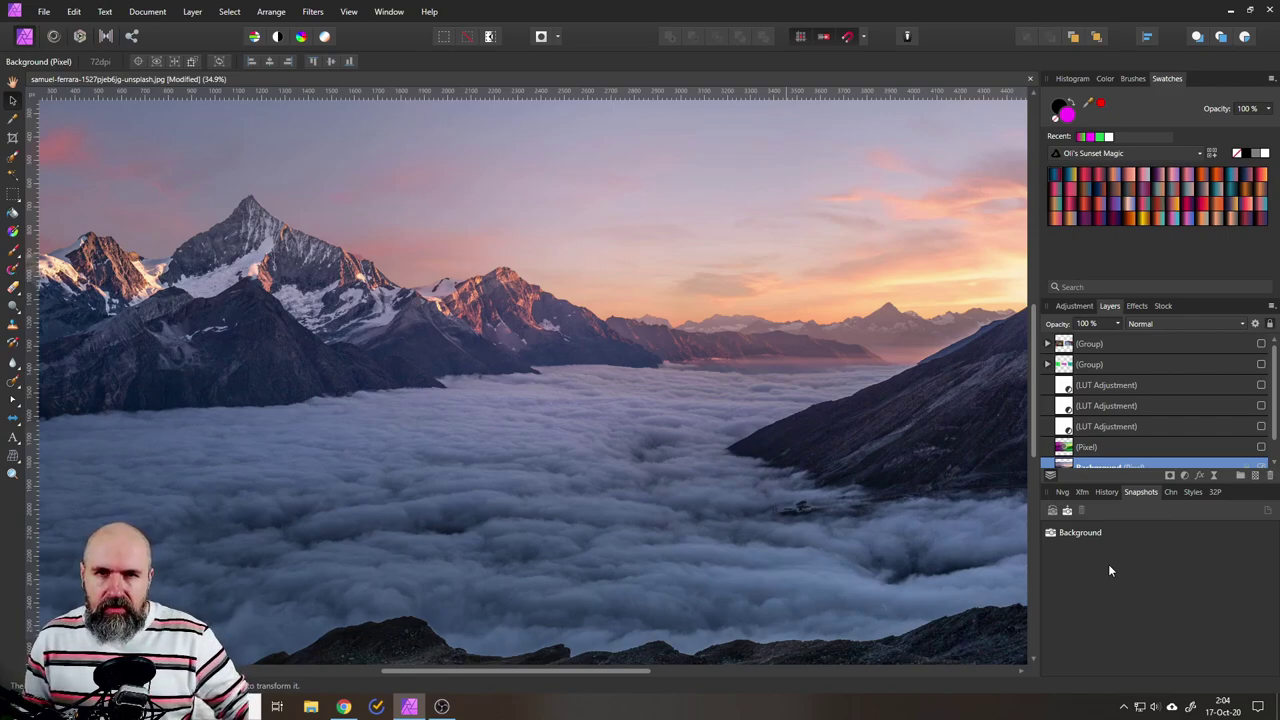
# Show the second Group's 15-to-408 comparison graphic, then hide it again.
pyautogui.click(1261, 364)
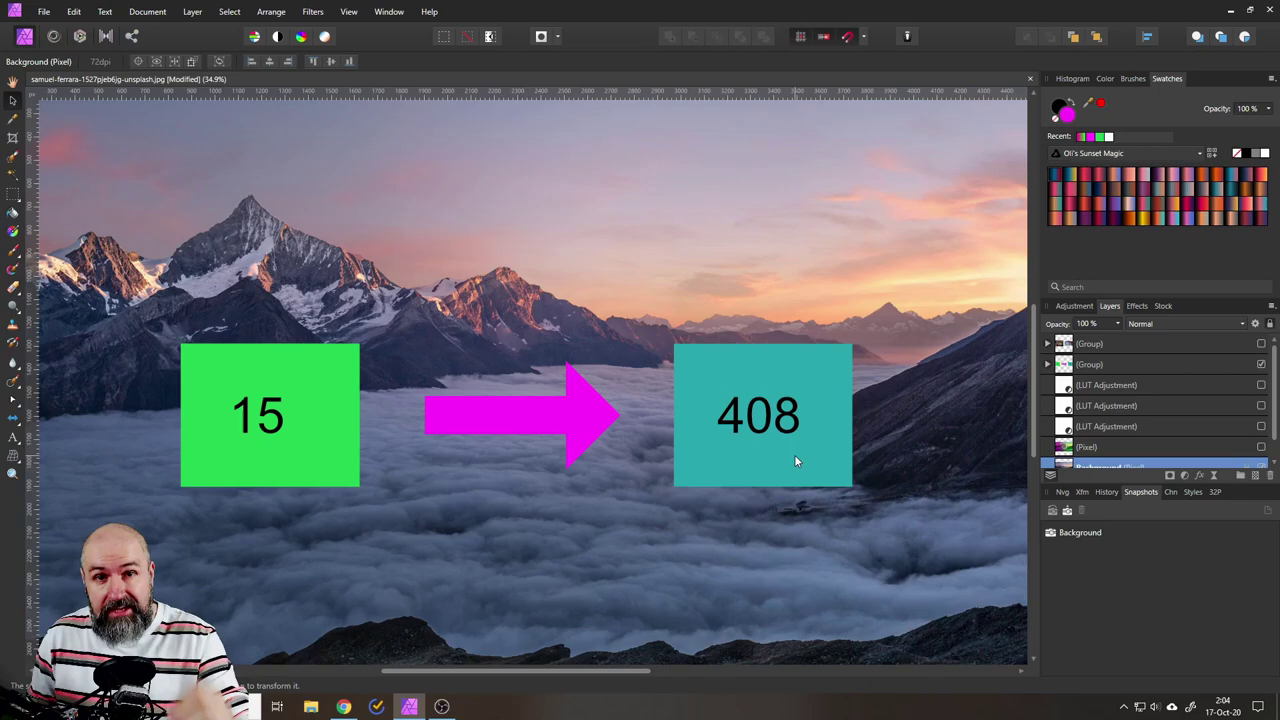
pyautogui.click(1261, 365)
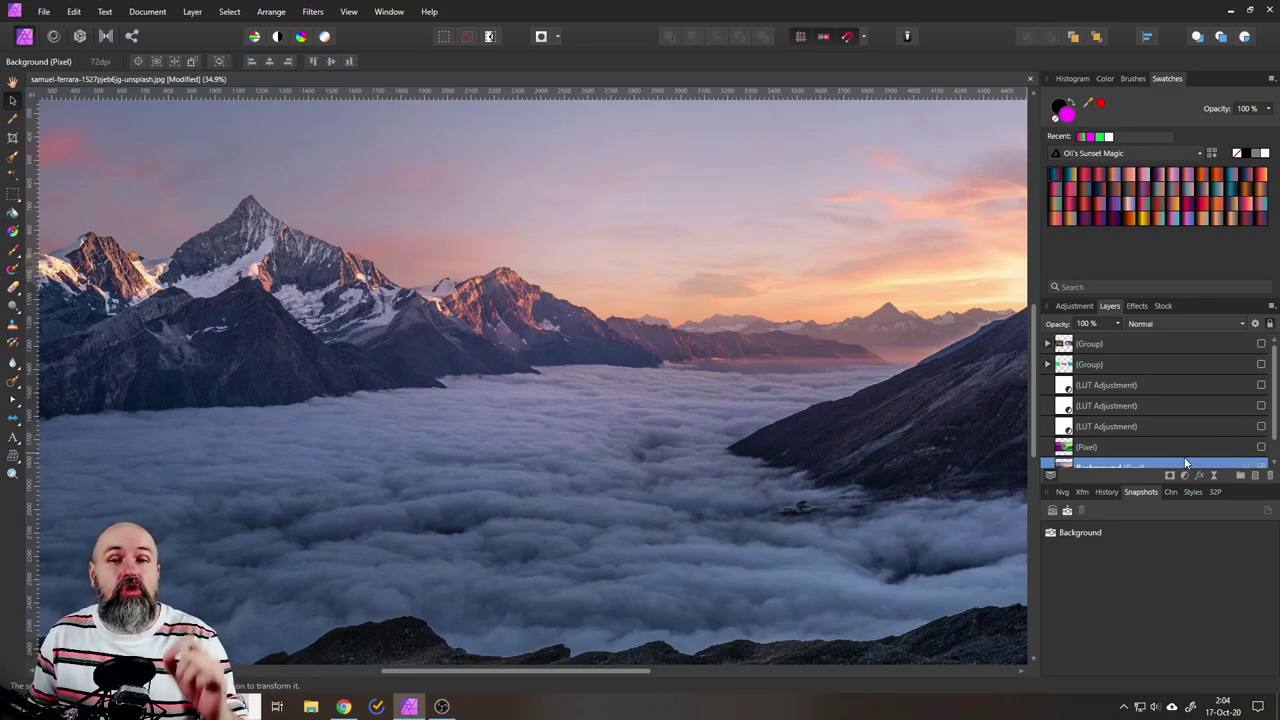
# Briefly preview the swirl-distorted Pixel layer, then hide it again.
pyautogui.click(1261, 447)
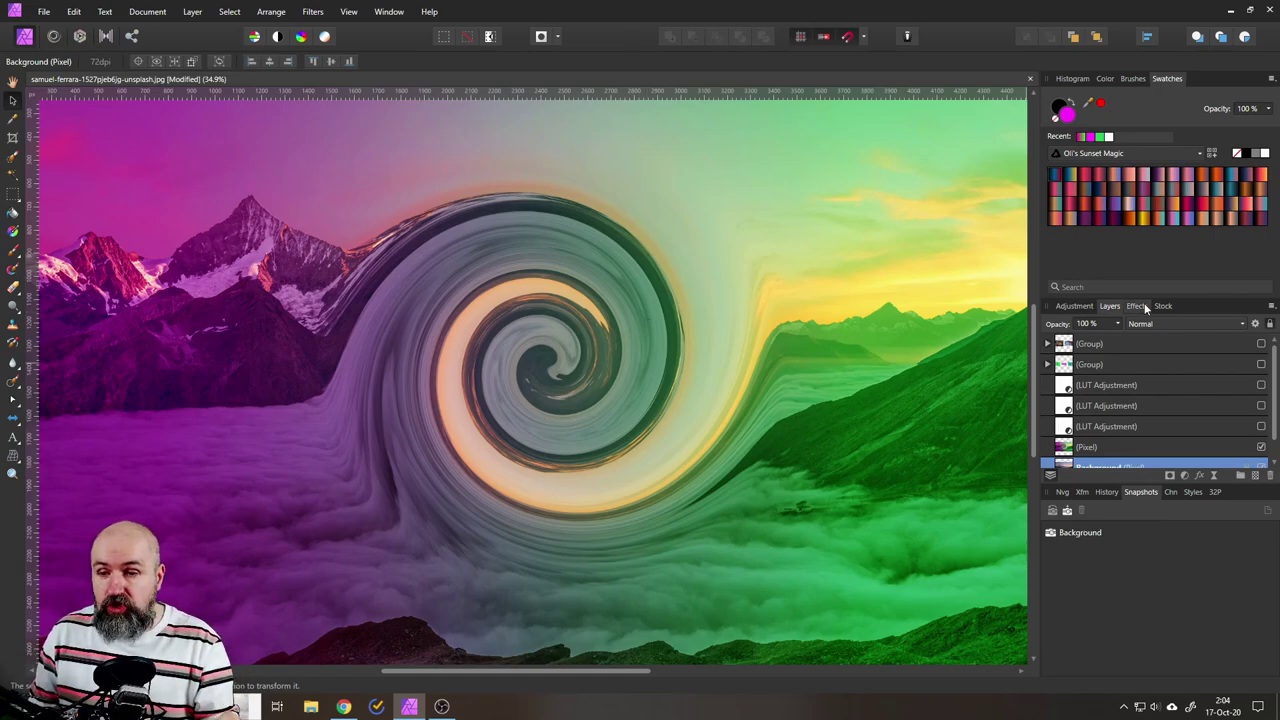
pyautogui.click(1261, 447)
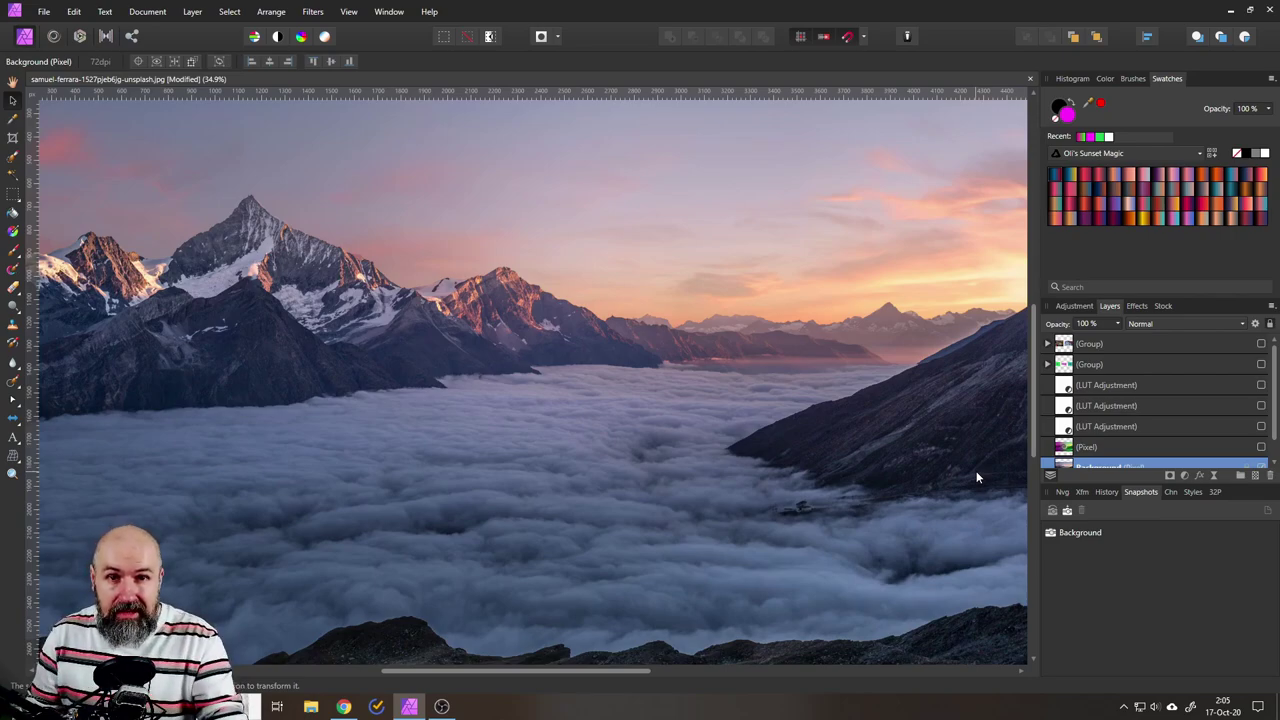
# Toggle the promo-image group and each of the three LUT Adjustment layers on and off to compare looks.
pyautogui.click(1261, 344)
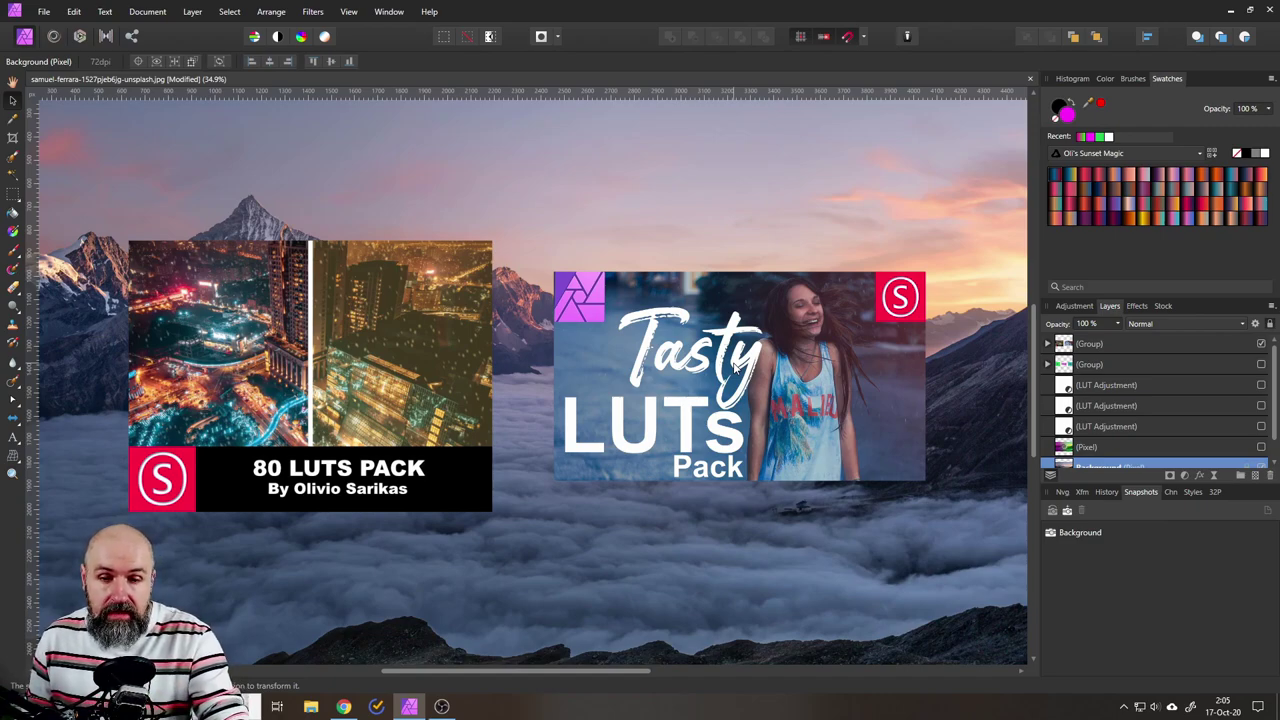
pyautogui.click(1261, 344)
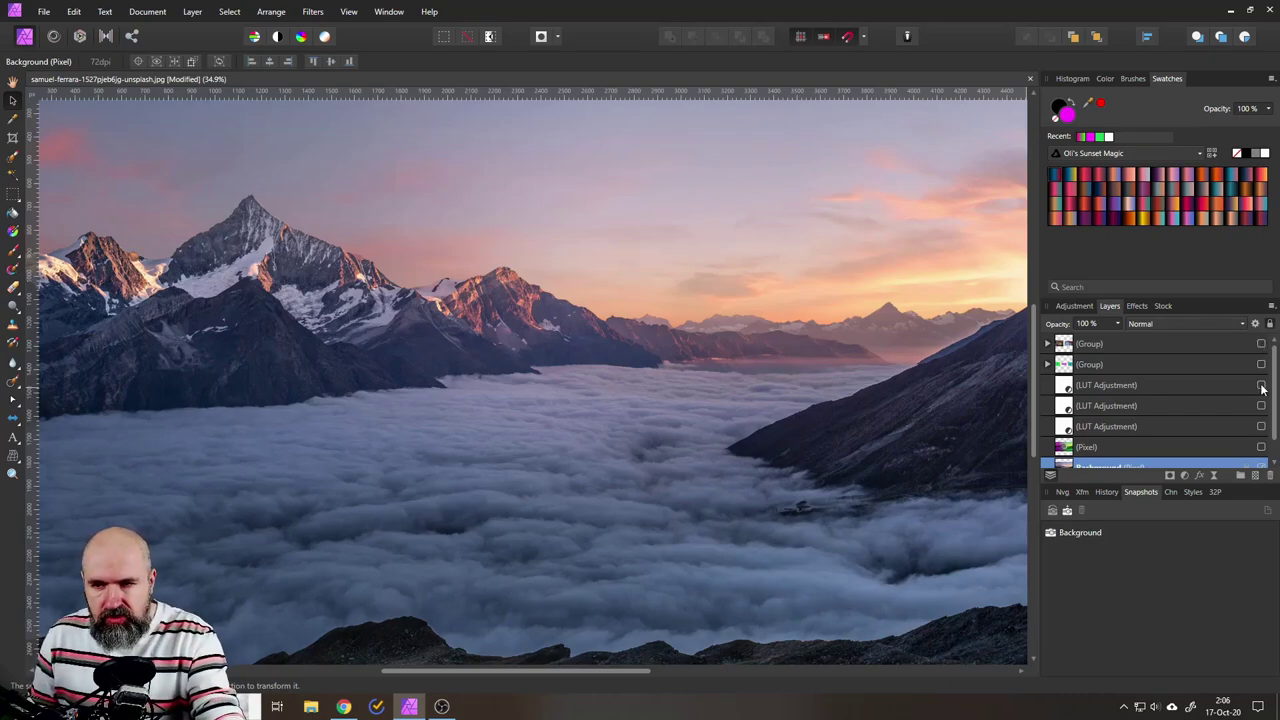
pyautogui.click(1261, 385)
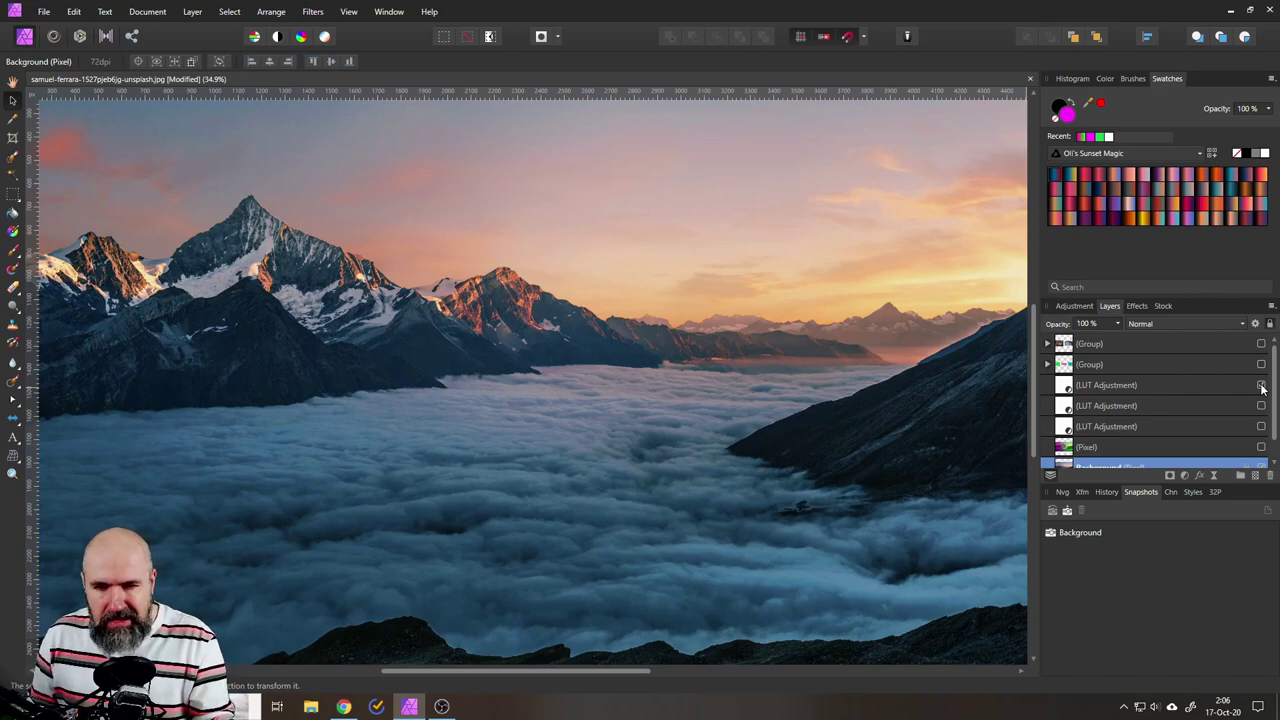
pyautogui.click(1261, 405)
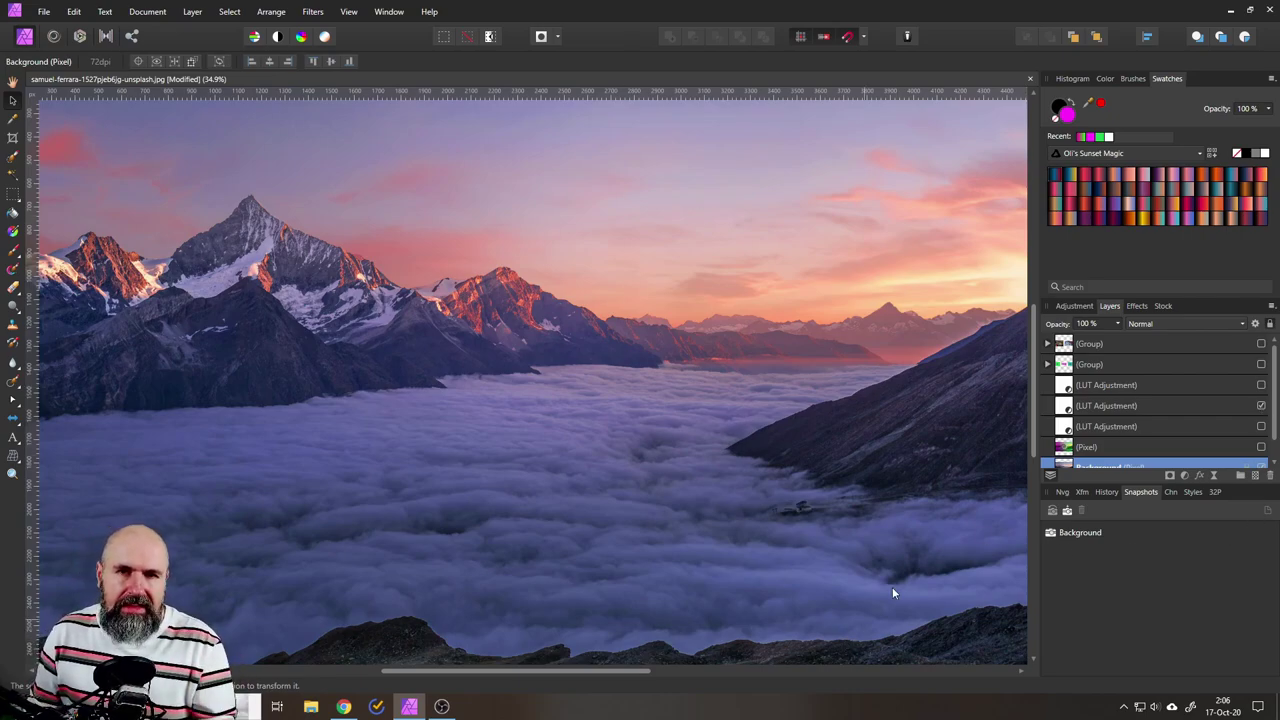
pyautogui.click(1261, 405)
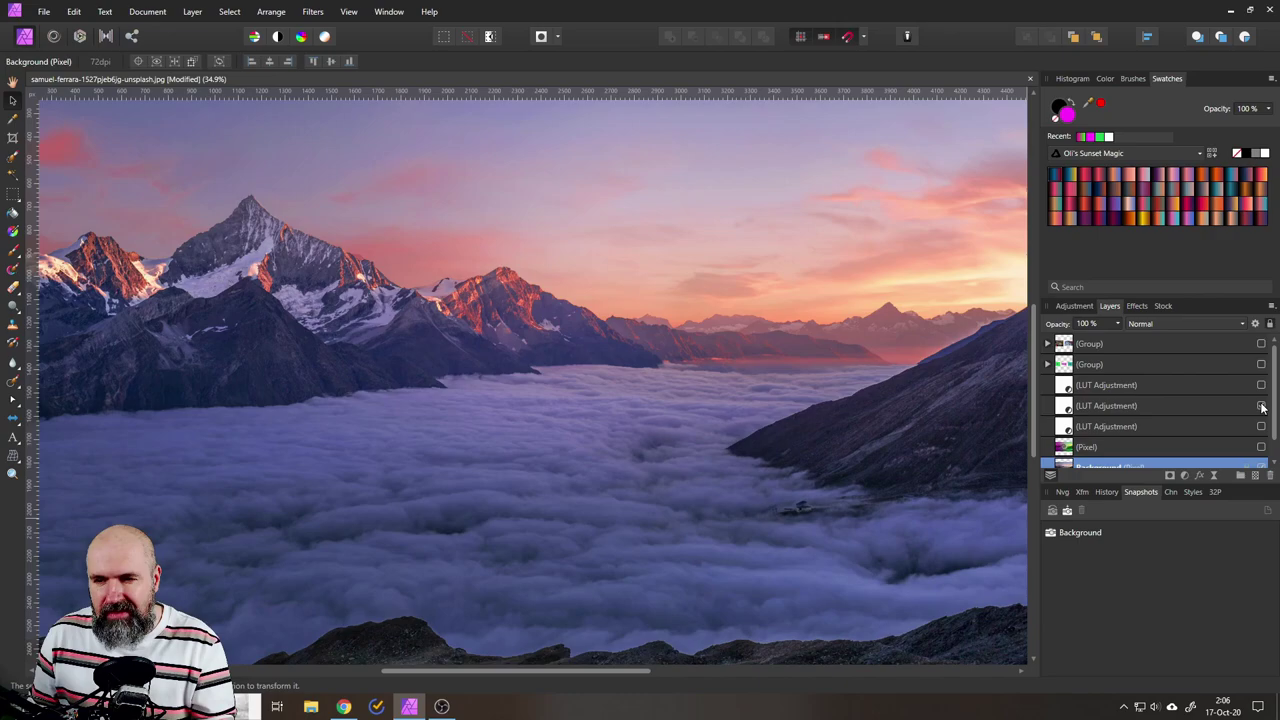
pyautogui.click(1261, 426)
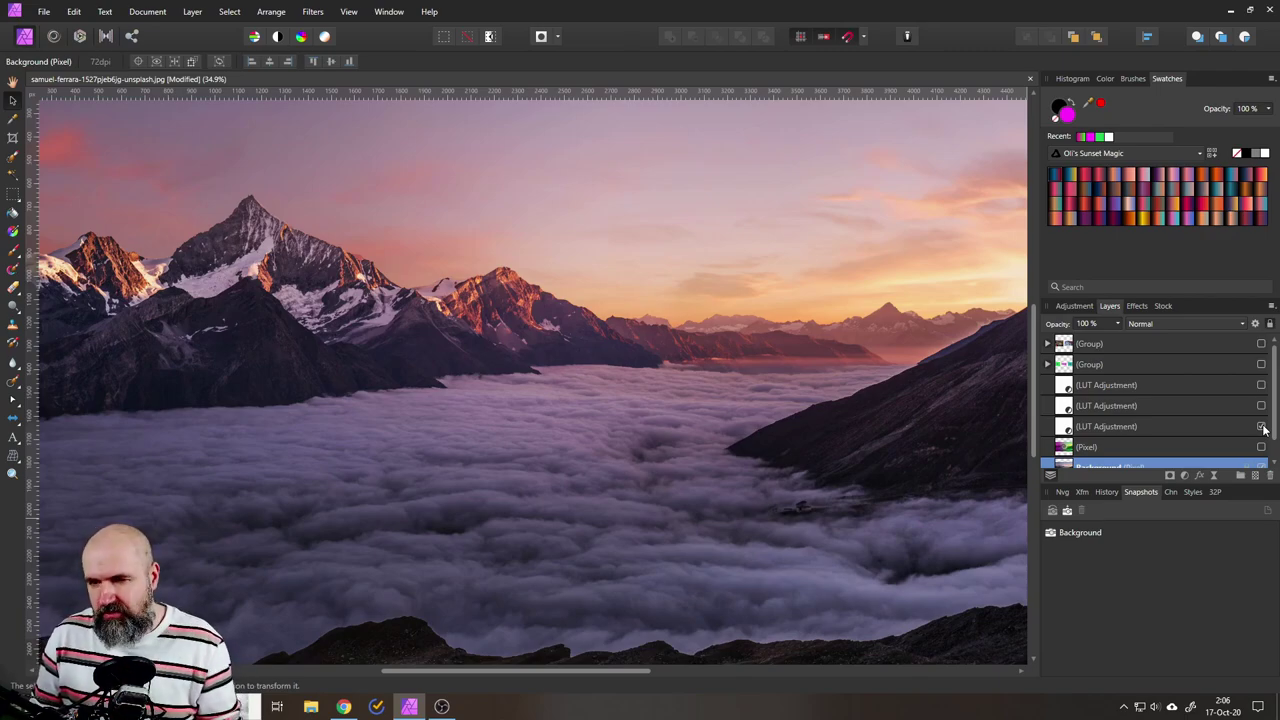
pyautogui.click(1262, 427)
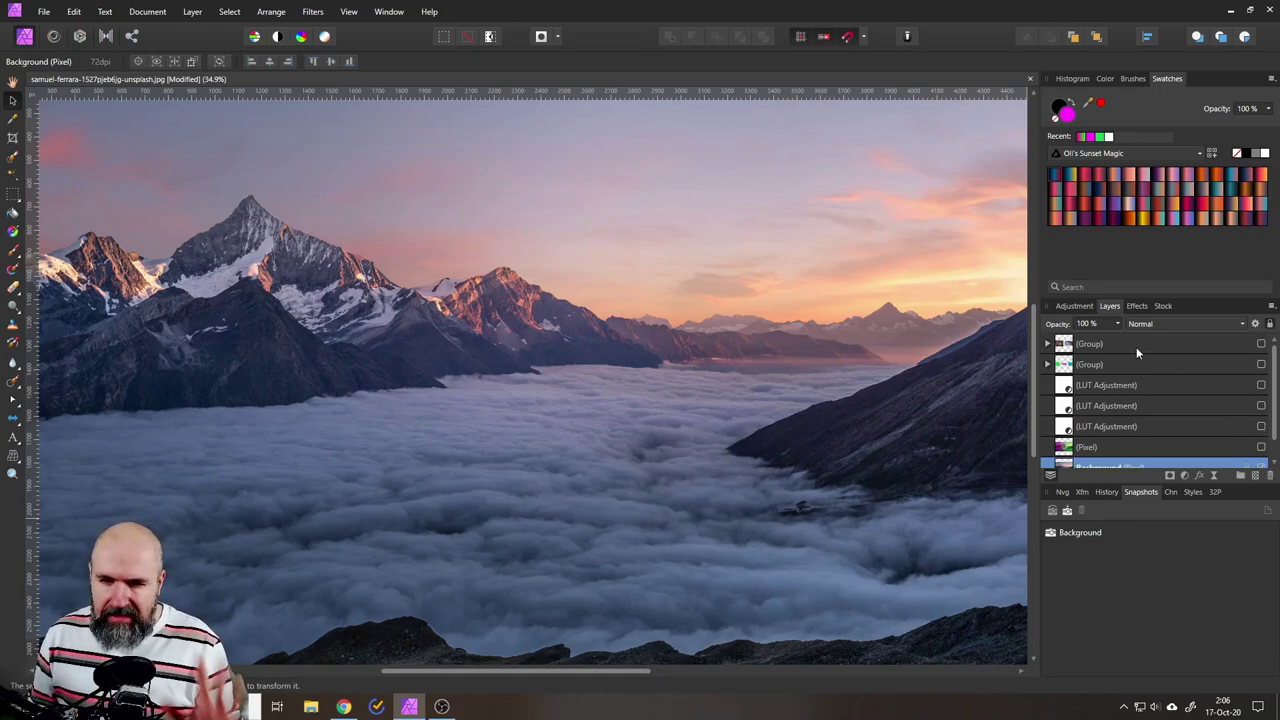
# Select the six layers from the Pixel layer up to the top Group and delete them.
pyautogui.click(1095, 427)
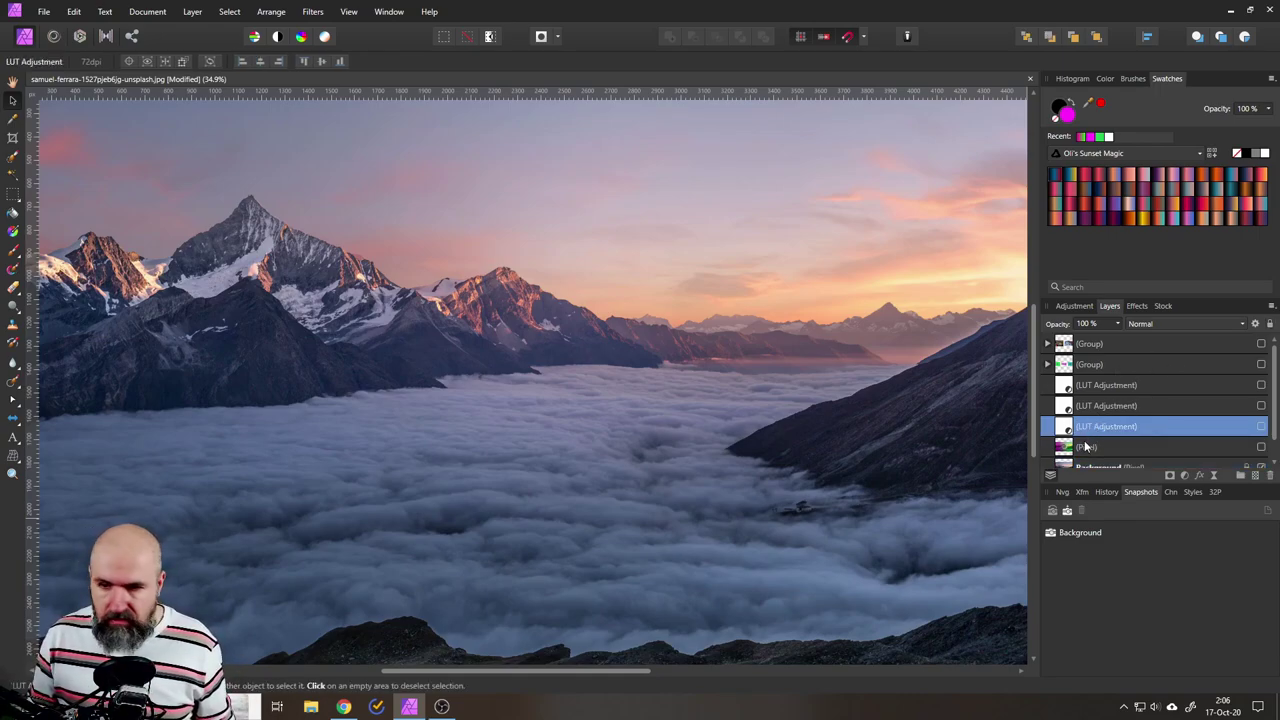
pyautogui.click(1086, 447)
pyautogui.keyDown('shift'); pyautogui.click(1086, 344); pyautogui.keyUp('shift')
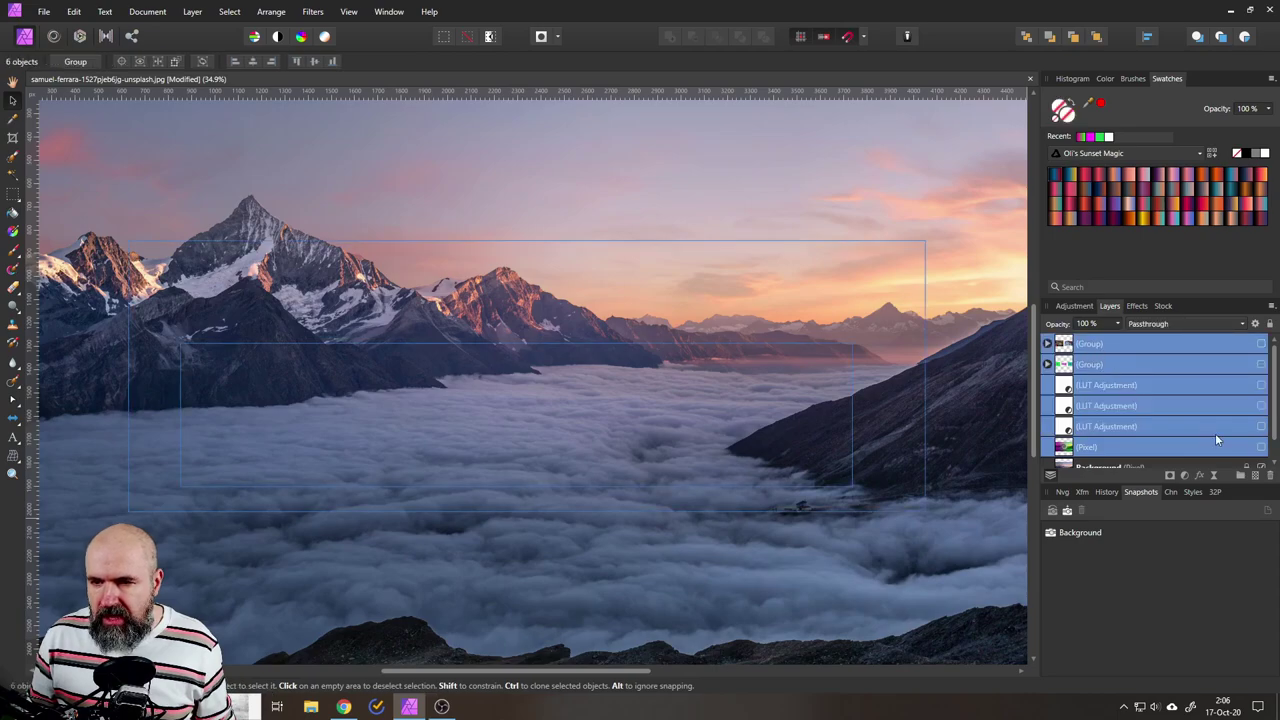
pyautogui.click(1271, 477)
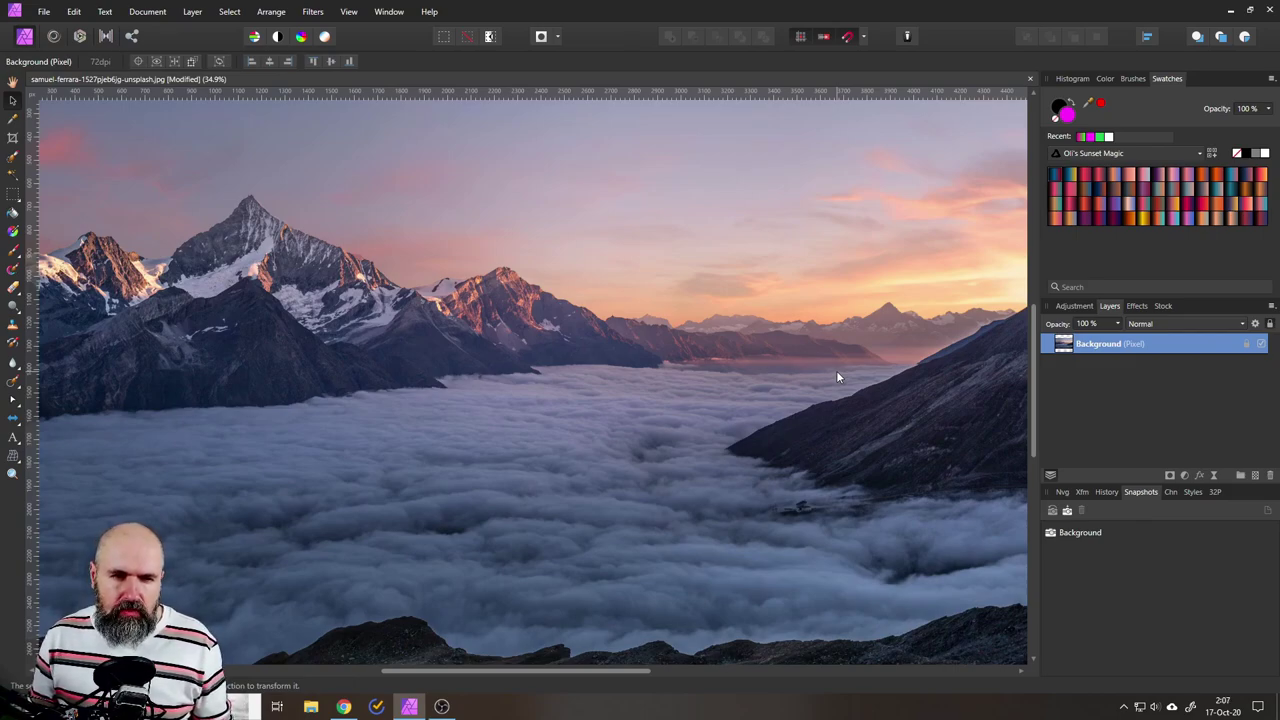
# Add a Curves adjustment with an S-curve: slightly darker shadows and brighter highlights.
pyautogui.click(1184, 476)
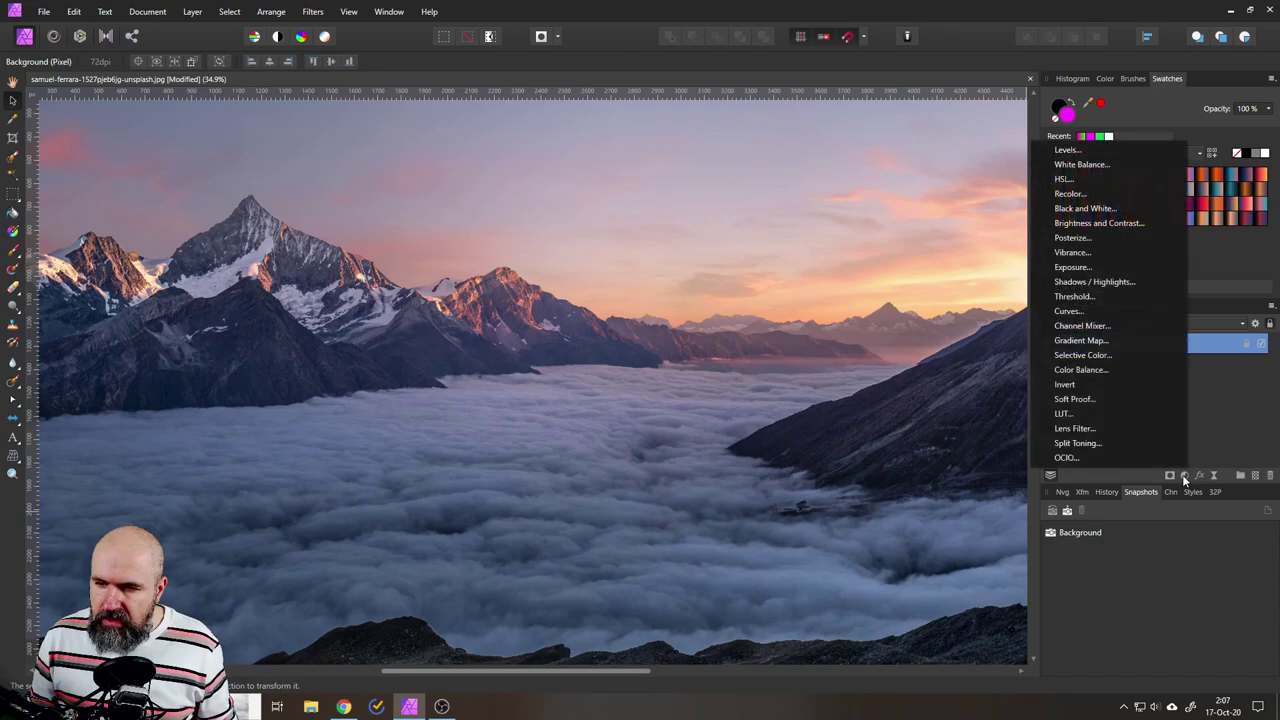
pyautogui.click(1071, 313)
pyautogui.moveTo(872, 219); pyautogui.dragTo(922, 252)
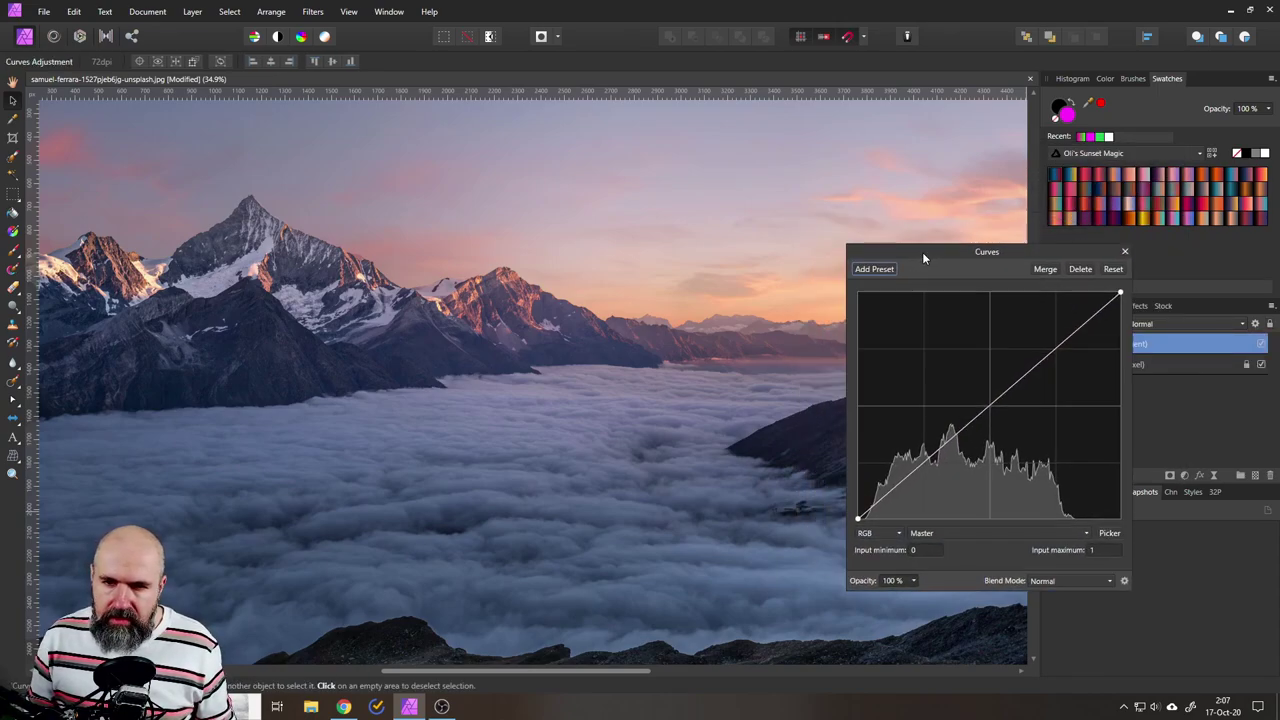
pyautogui.moveTo(931, 449); pyautogui.dragTo(937, 460)
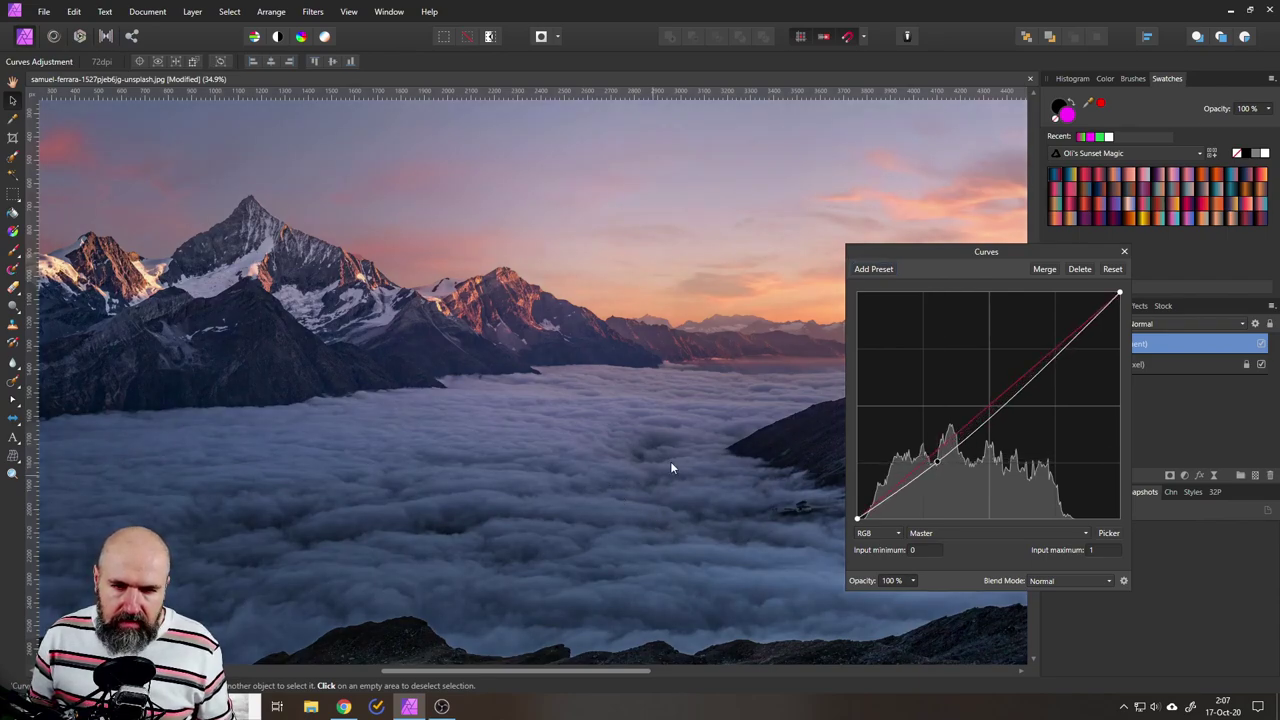
pyautogui.moveTo(1024, 254); pyautogui.dragTo(1038, 298)
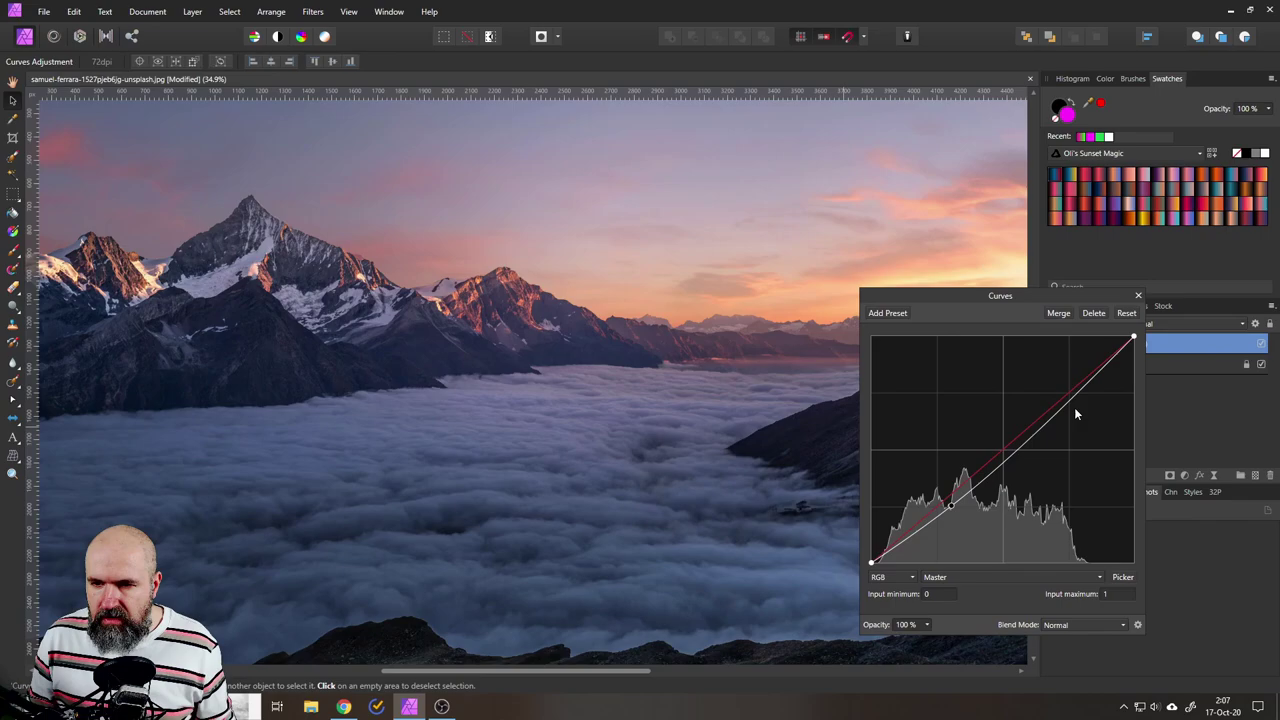
pyautogui.moveTo(1076, 399); pyautogui.dragTo(1062, 380)
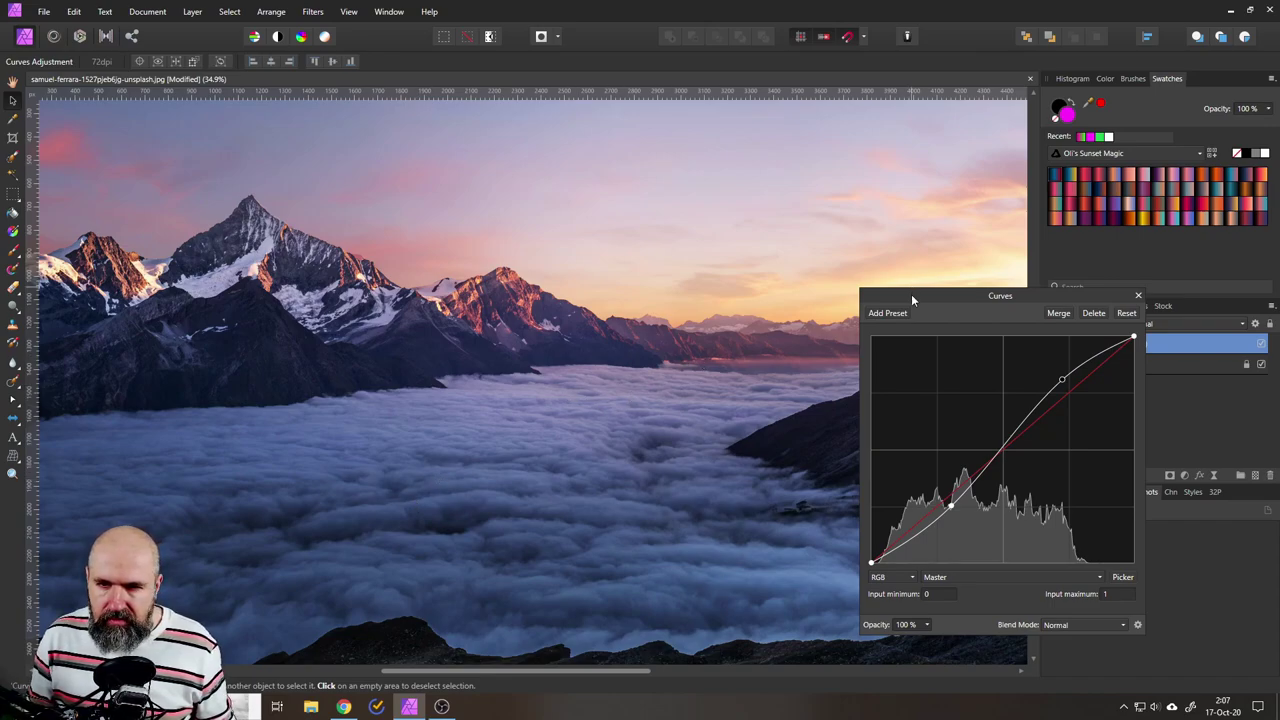
pyautogui.moveTo(911, 297); pyautogui.dragTo(958, 308)
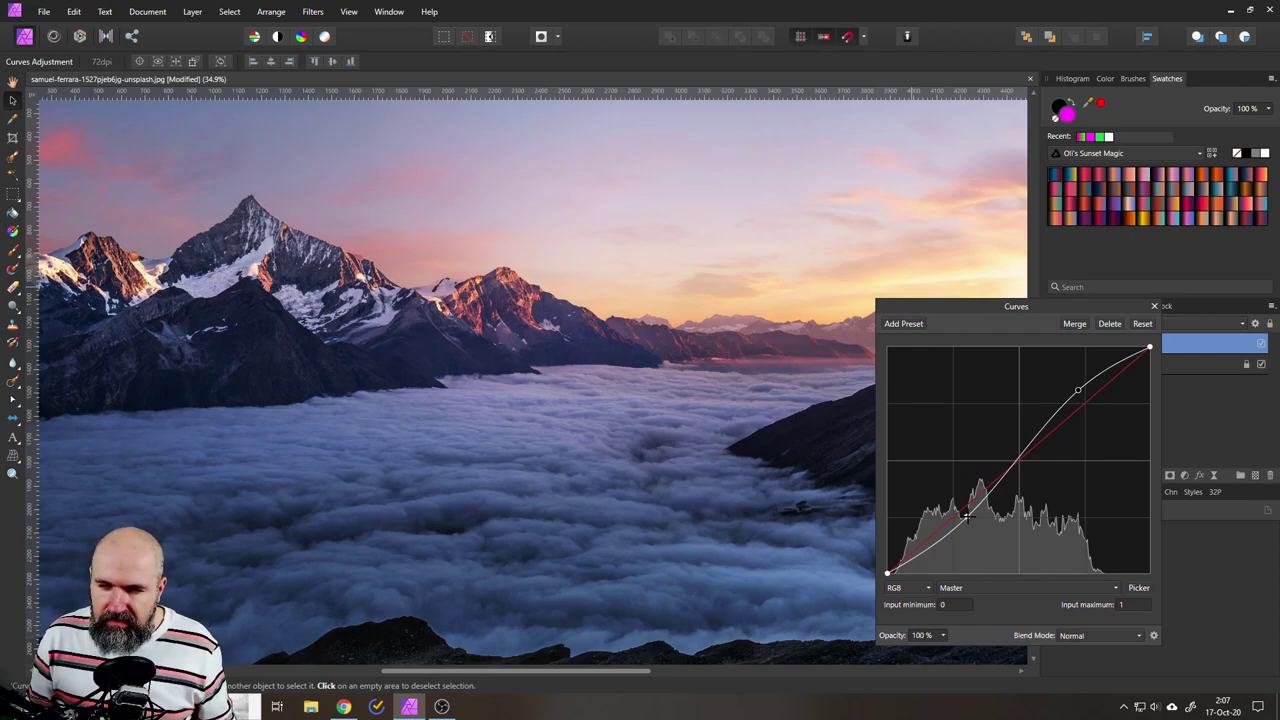
pyautogui.moveTo(1048, 307); pyautogui.dragTo(951, 330)
pyautogui.click(1054, 326)
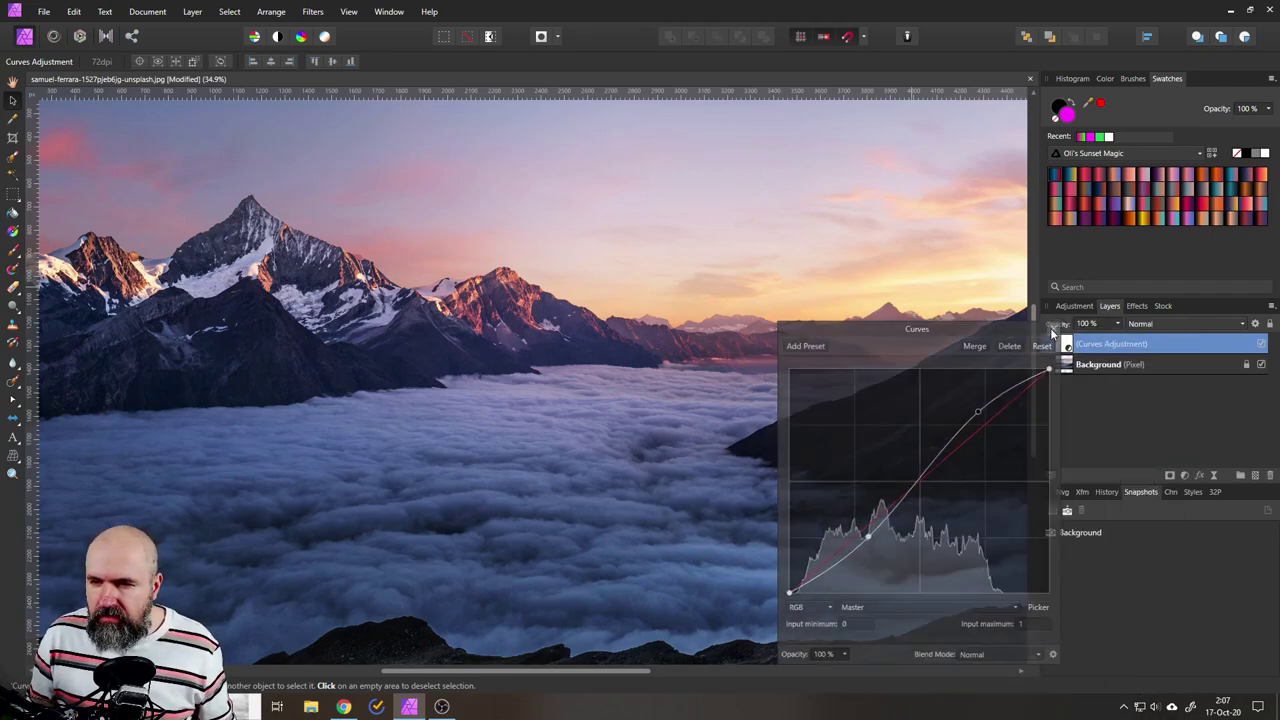
# Add a White Balance adjustment warmed to about 10%.
pyautogui.click(1185, 476)
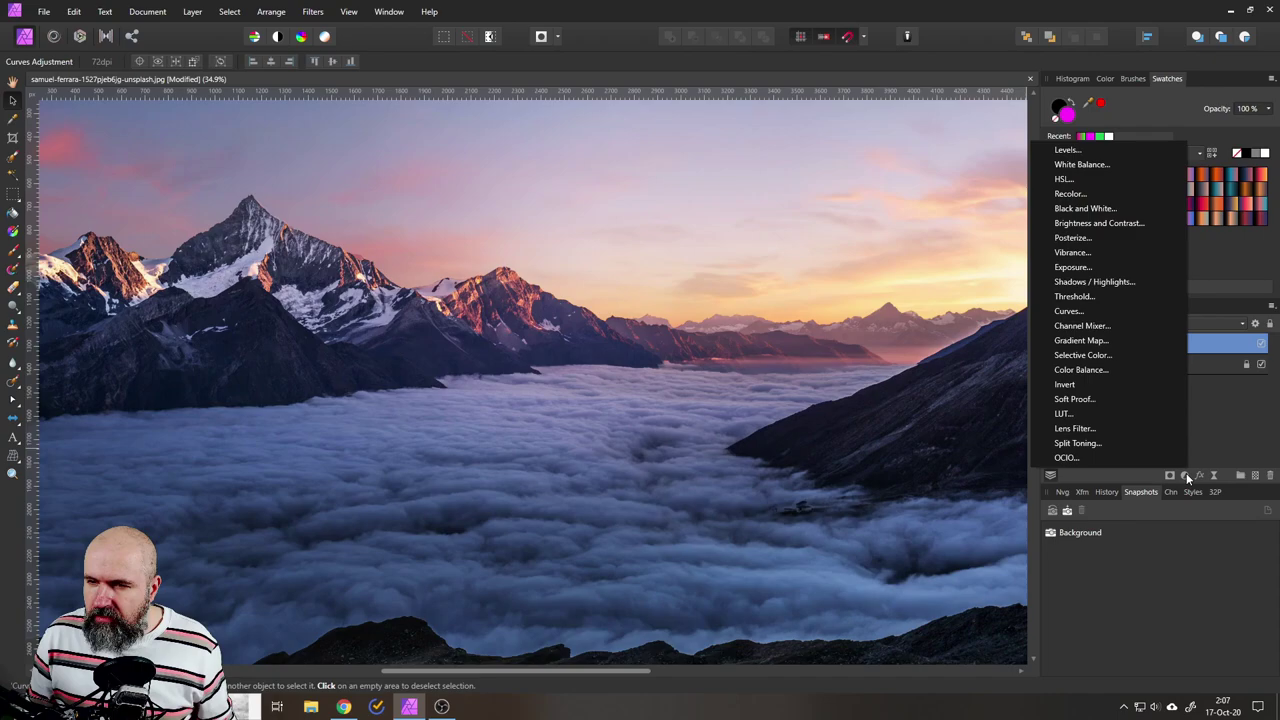
pyautogui.click(1104, 166)
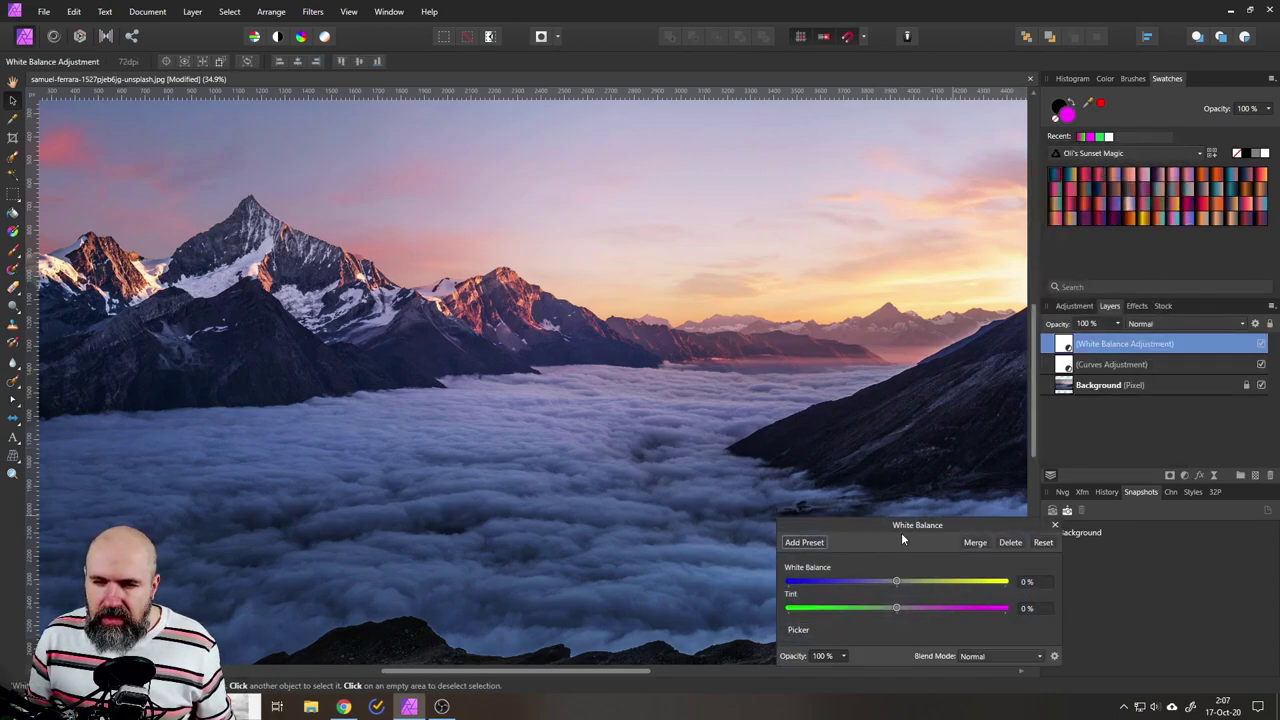
pyautogui.moveTo(901, 524); pyautogui.dragTo(826, 490)
pyautogui.moveTo(821, 545); pyautogui.dragTo(834, 545)
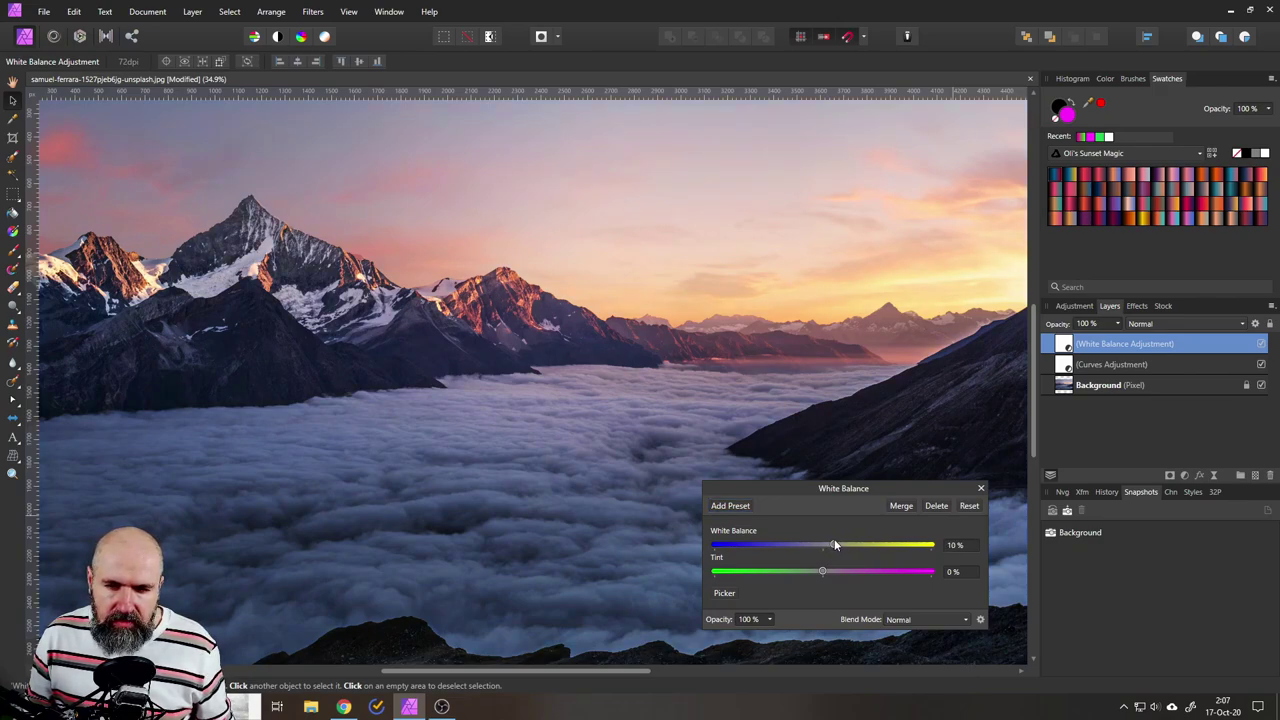
pyautogui.click(980, 490)
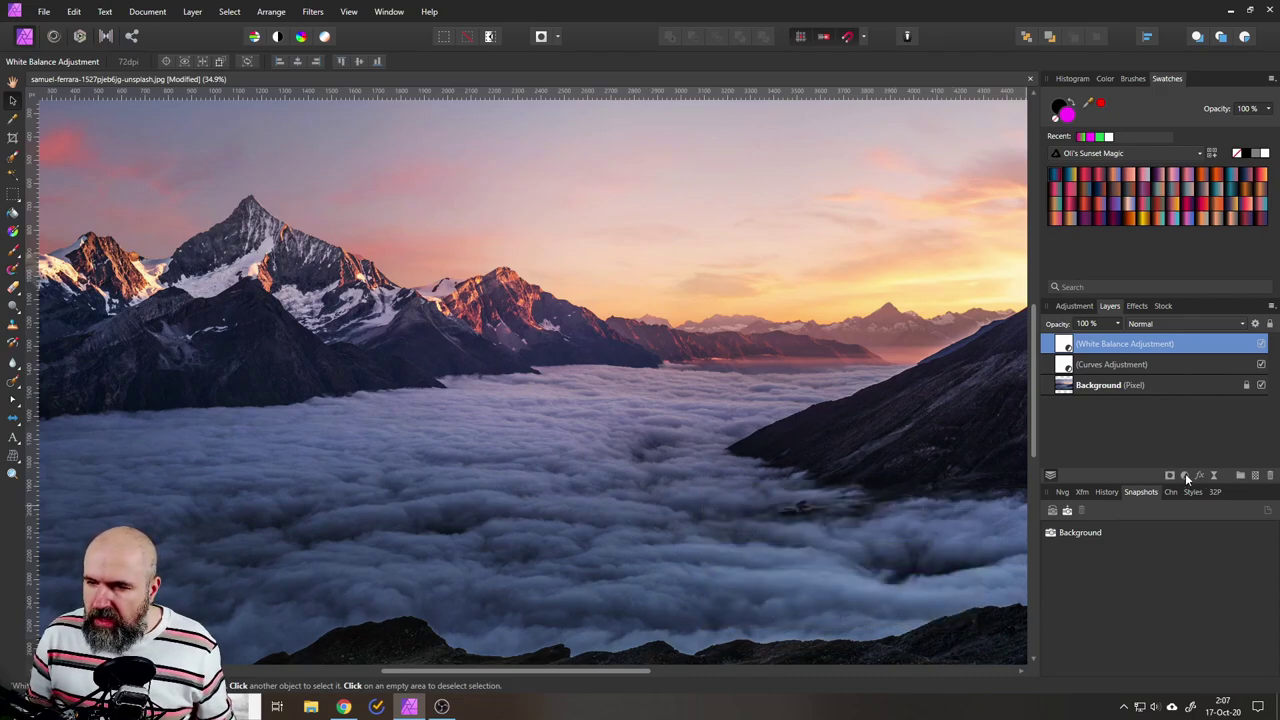
# Add a Color Balance layer with midtones Cyan/Red 22%, Magenta/Green -34%, Yellow/Blue 27%.
pyautogui.click(1185, 475)
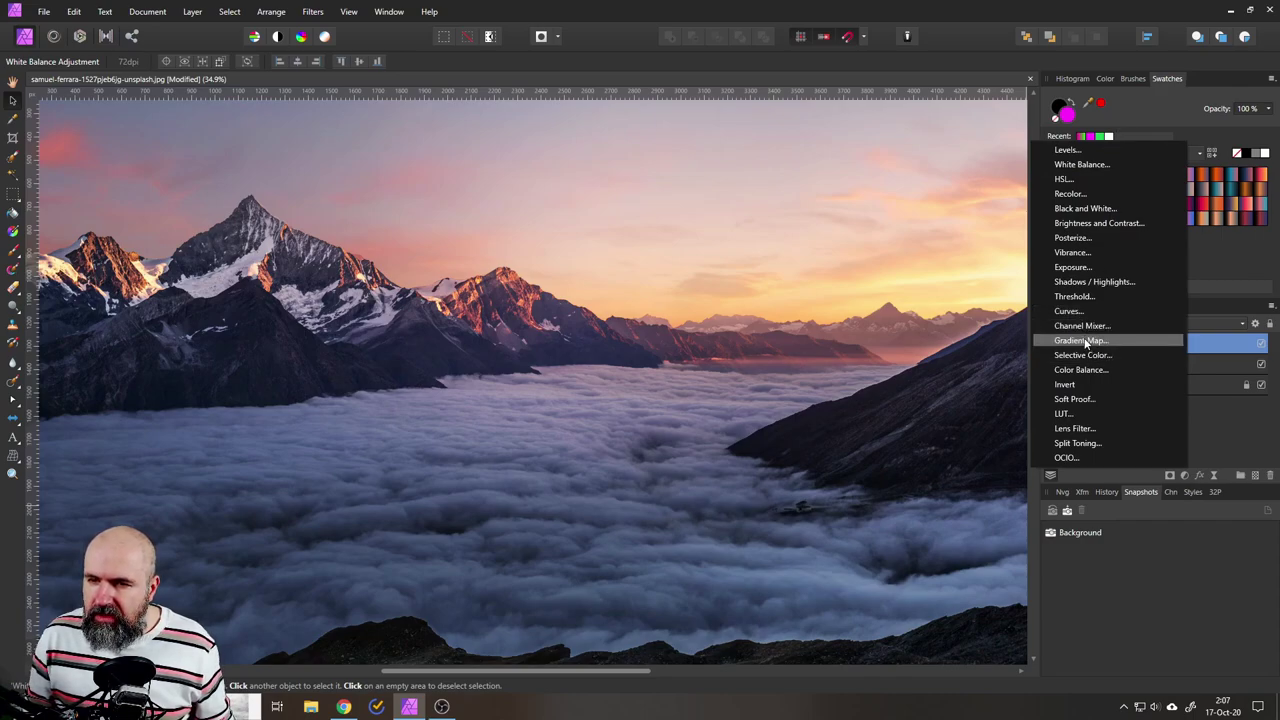
pyautogui.click(1087, 370)
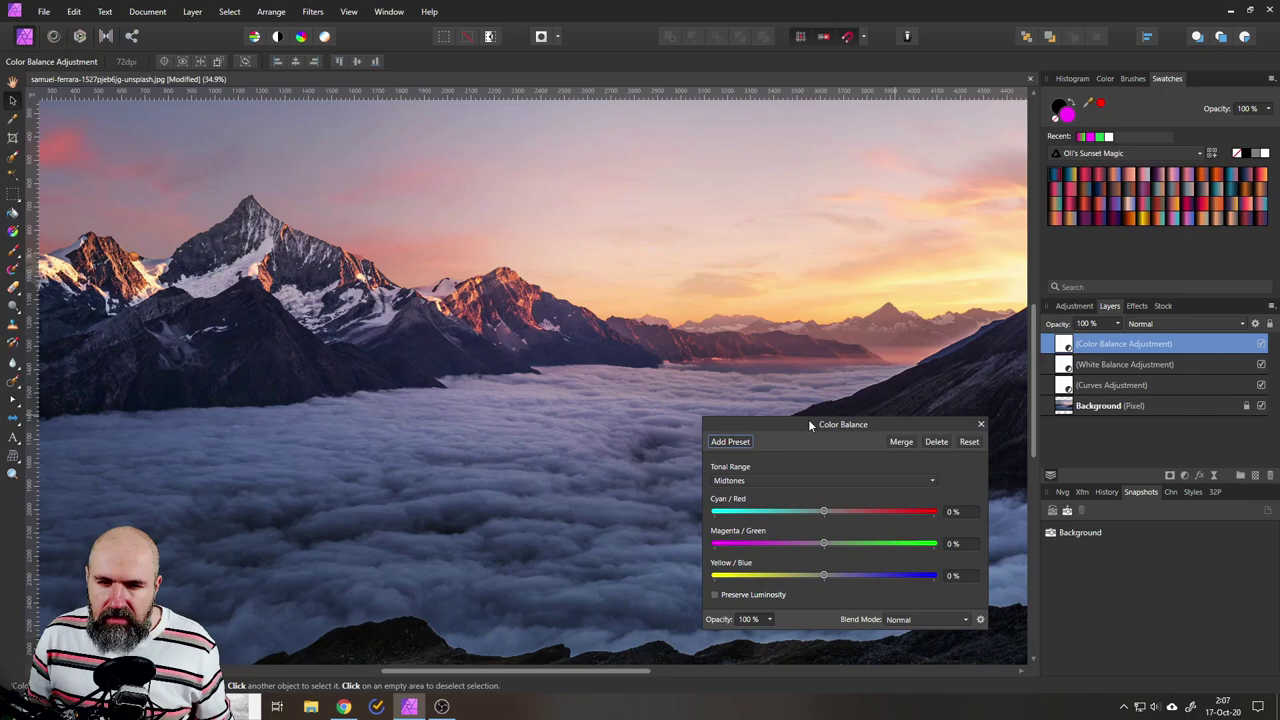
pyautogui.moveTo(808, 419); pyautogui.dragTo(845, 352)
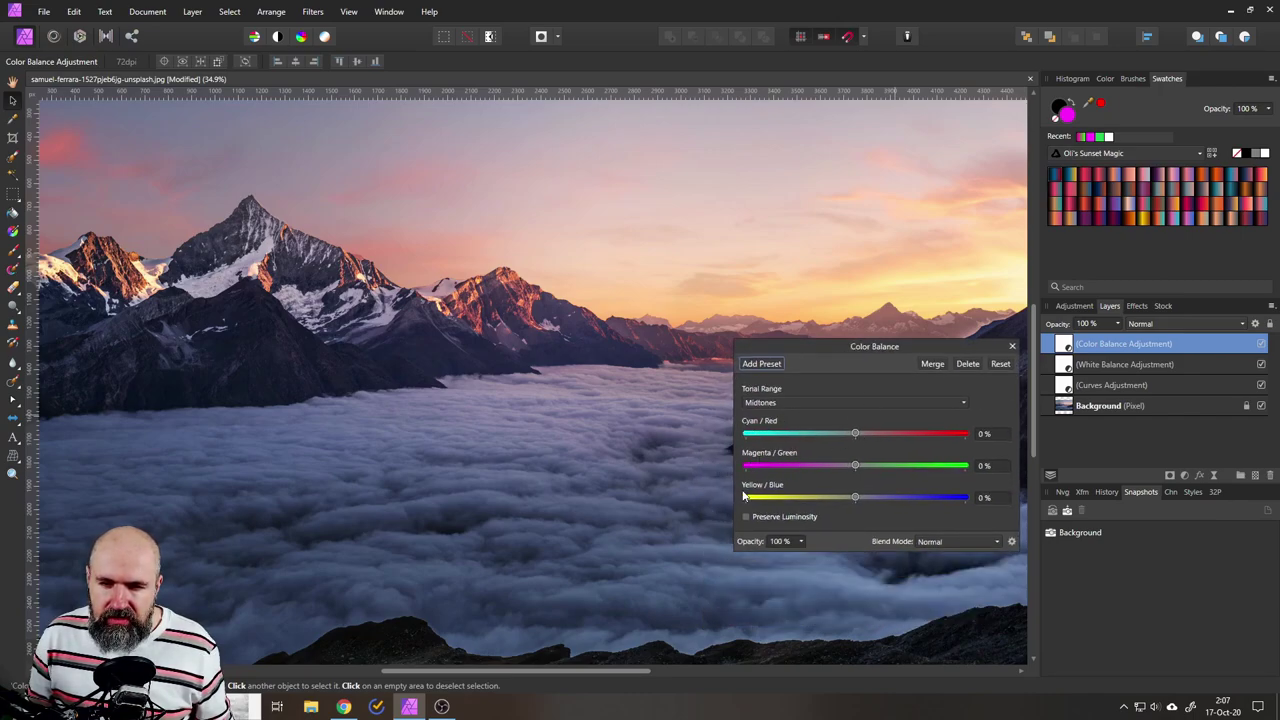
pyautogui.moveTo(855, 498); pyautogui.dragTo(886, 497)
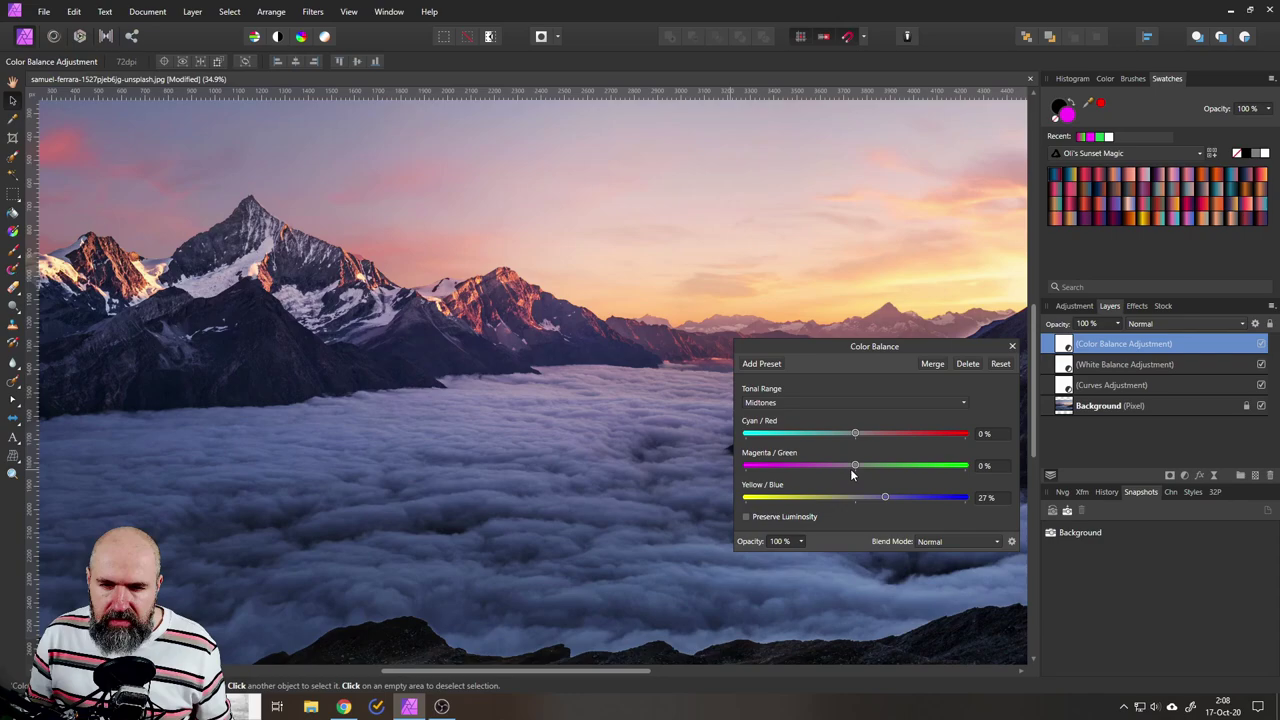
pyautogui.moveTo(854, 465); pyautogui.dragTo(822, 467)
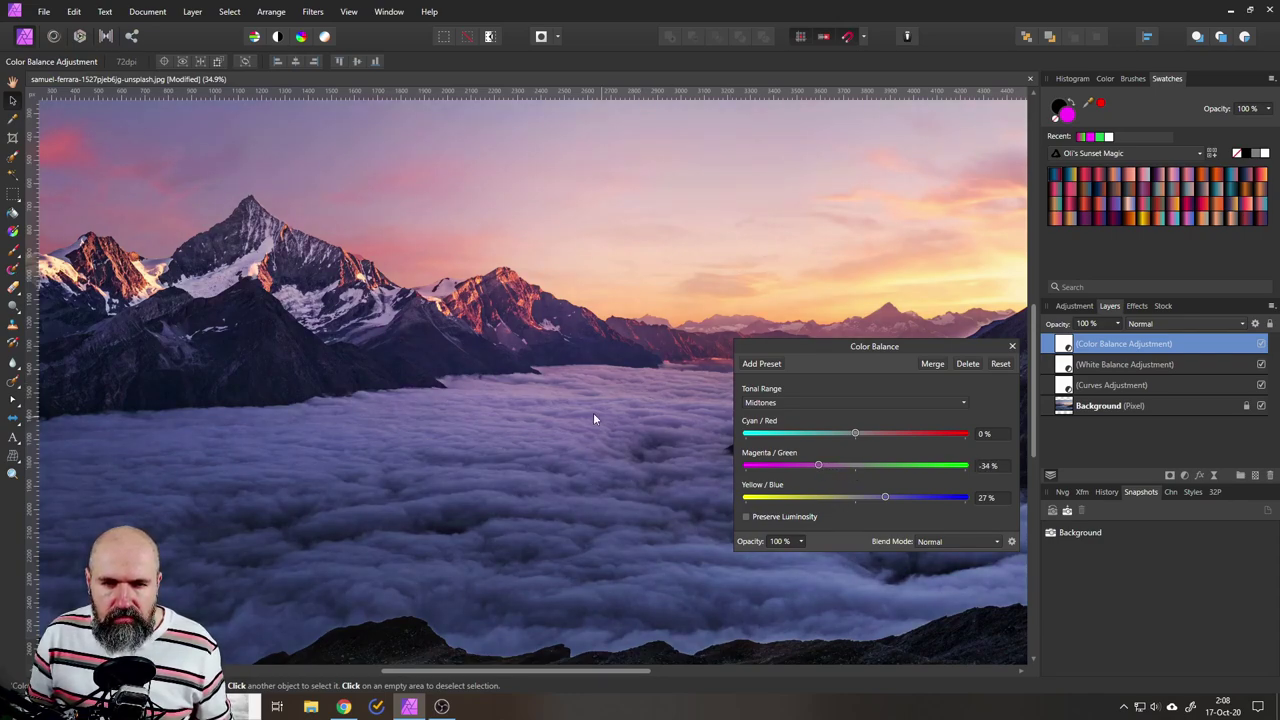
pyautogui.moveTo(857, 432)
pyautogui.mouseDown()
pyautogui.moveTo(872, 437)
pyautogui.moveTo(832, 434)
pyautogui.moveTo(892, 434)
pyautogui.moveTo(852, 434)
pyautogui.moveTo(880, 436)
pyautogui.mouseUp()
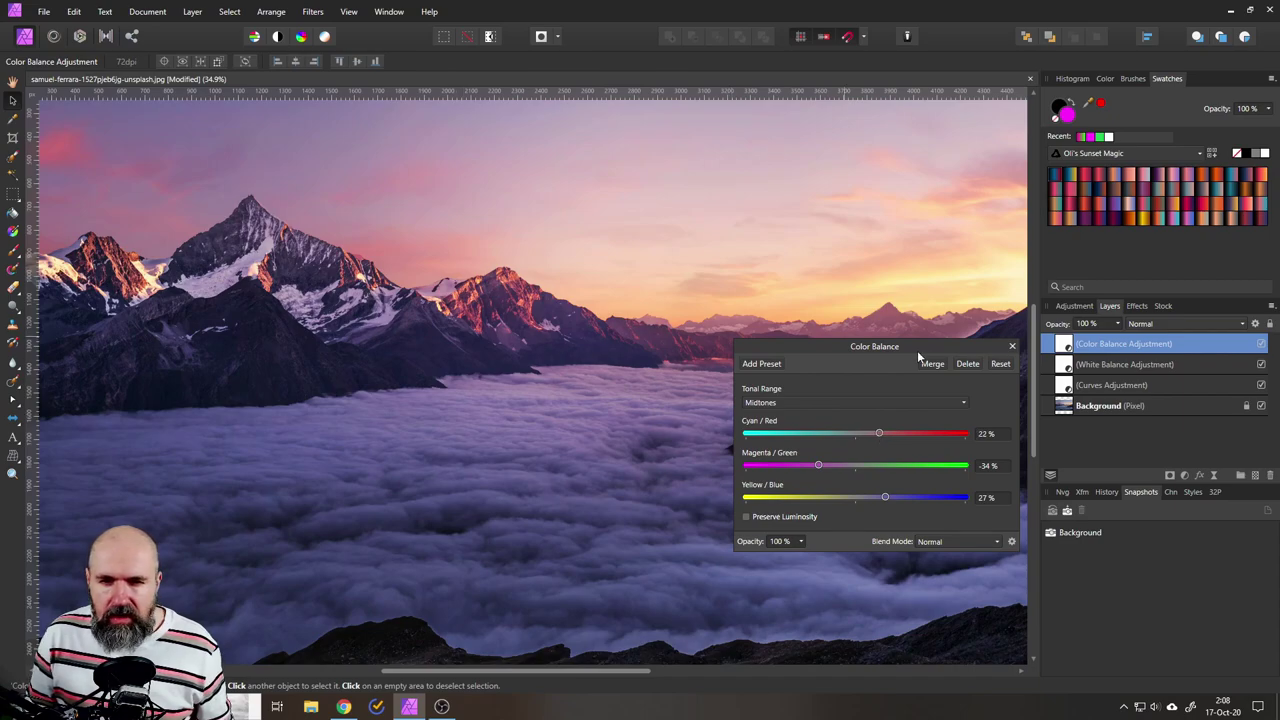
pyautogui.moveTo(916, 349); pyautogui.dragTo(1010, 360)
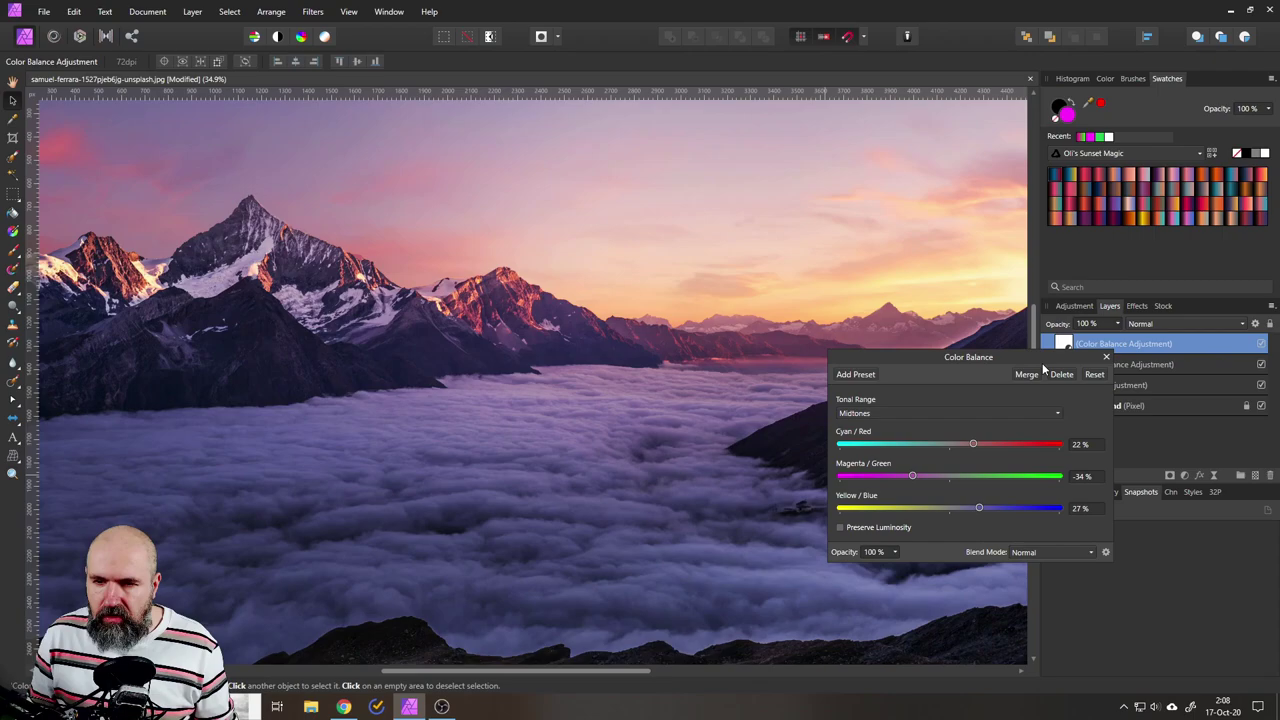
# Close the Color Balance settings and toggle that layer off and on, leaving it visible.
pyautogui.click(1105, 358)
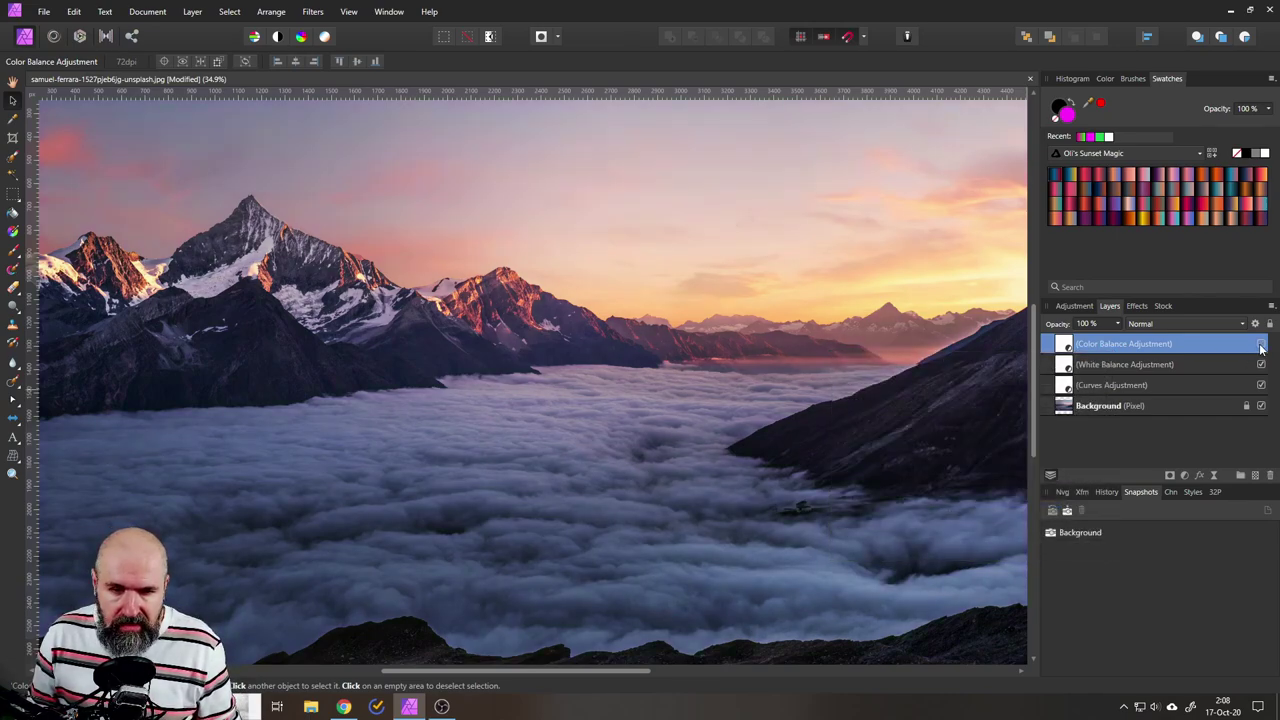
pyautogui.click(1261, 345)
pyautogui.click(1261, 345)
pyautogui.click(1261, 345)
pyautogui.click(1261, 345)
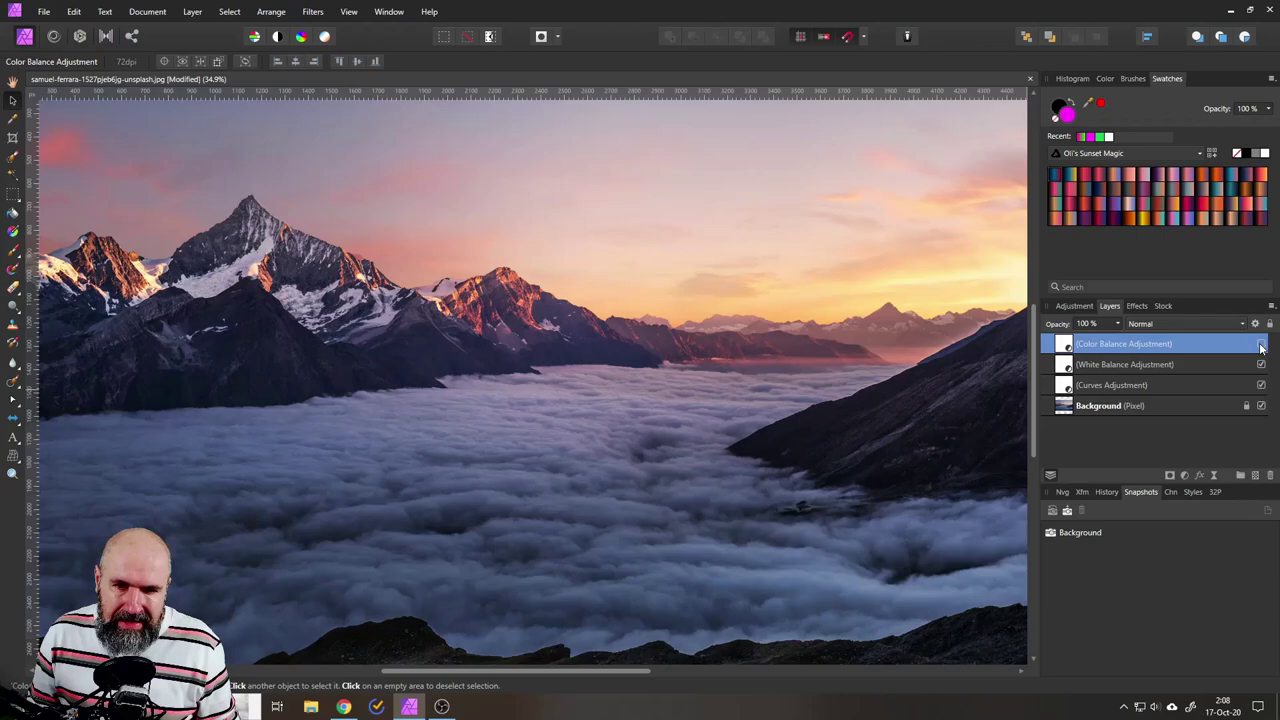
pyautogui.click(1261, 345)
pyautogui.click(1261, 345)
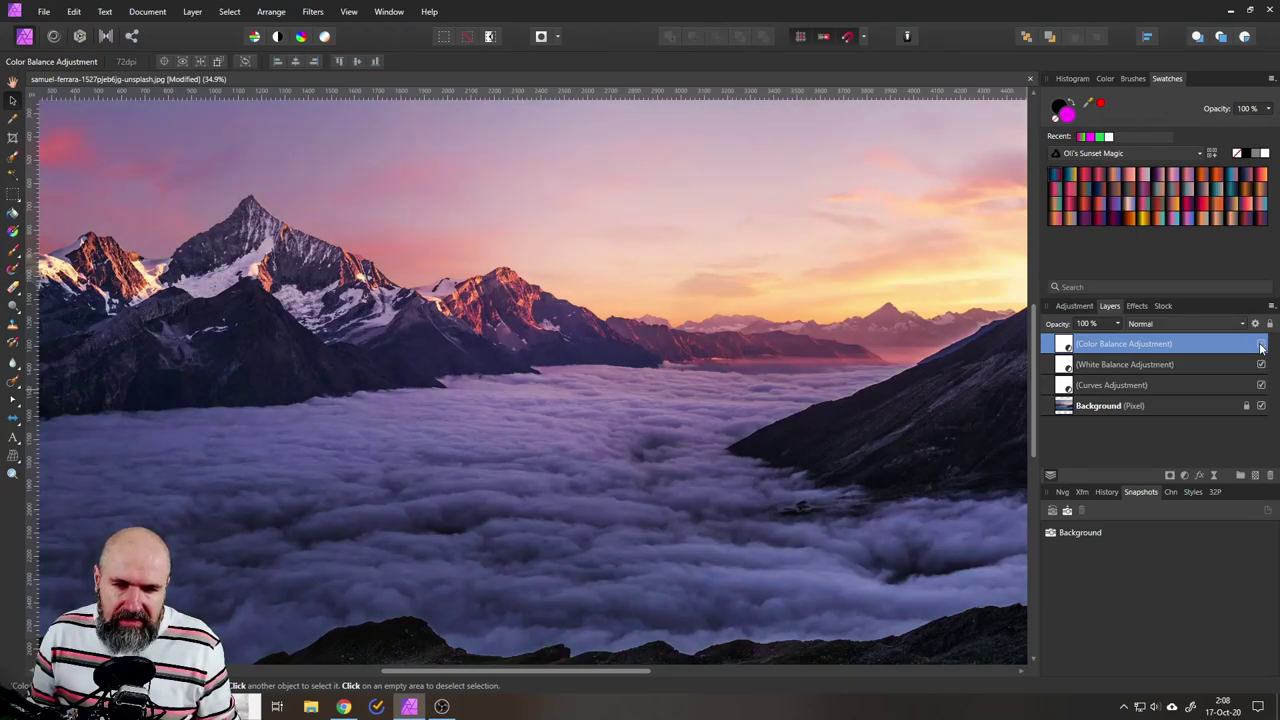
pyautogui.click(1261, 345)
pyautogui.click(1261, 345)
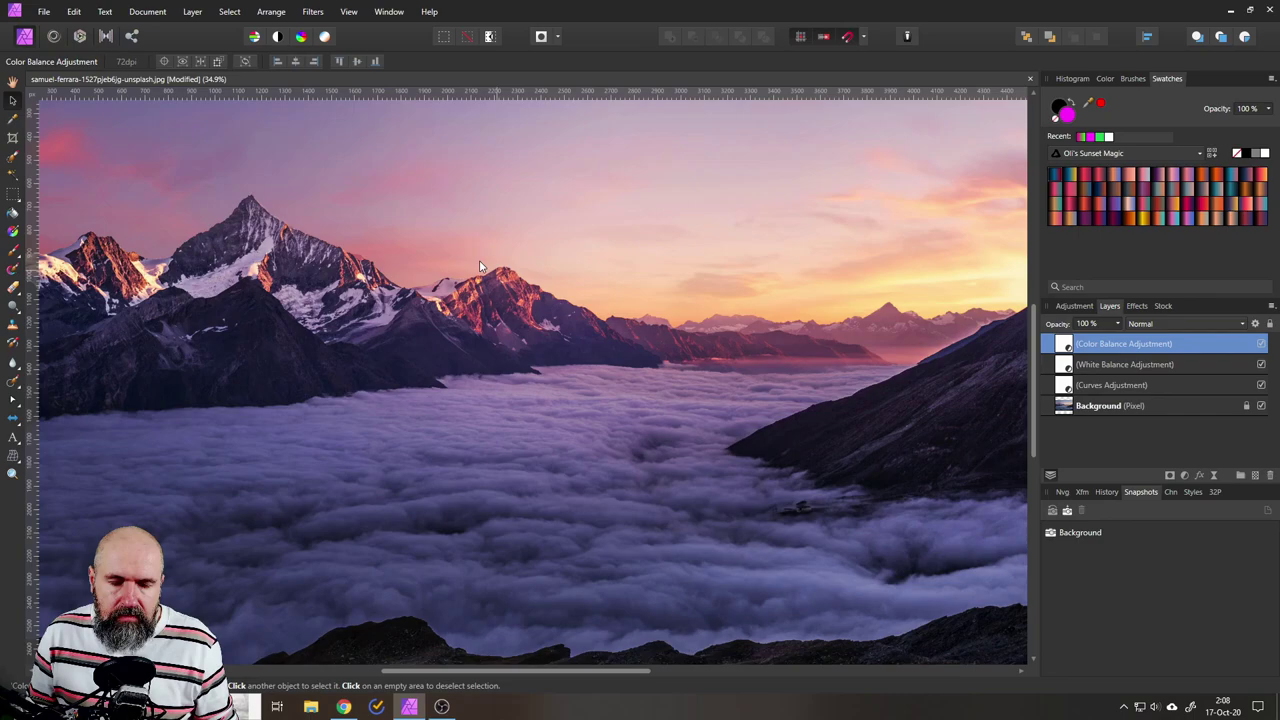
pyautogui.click(1261, 344)
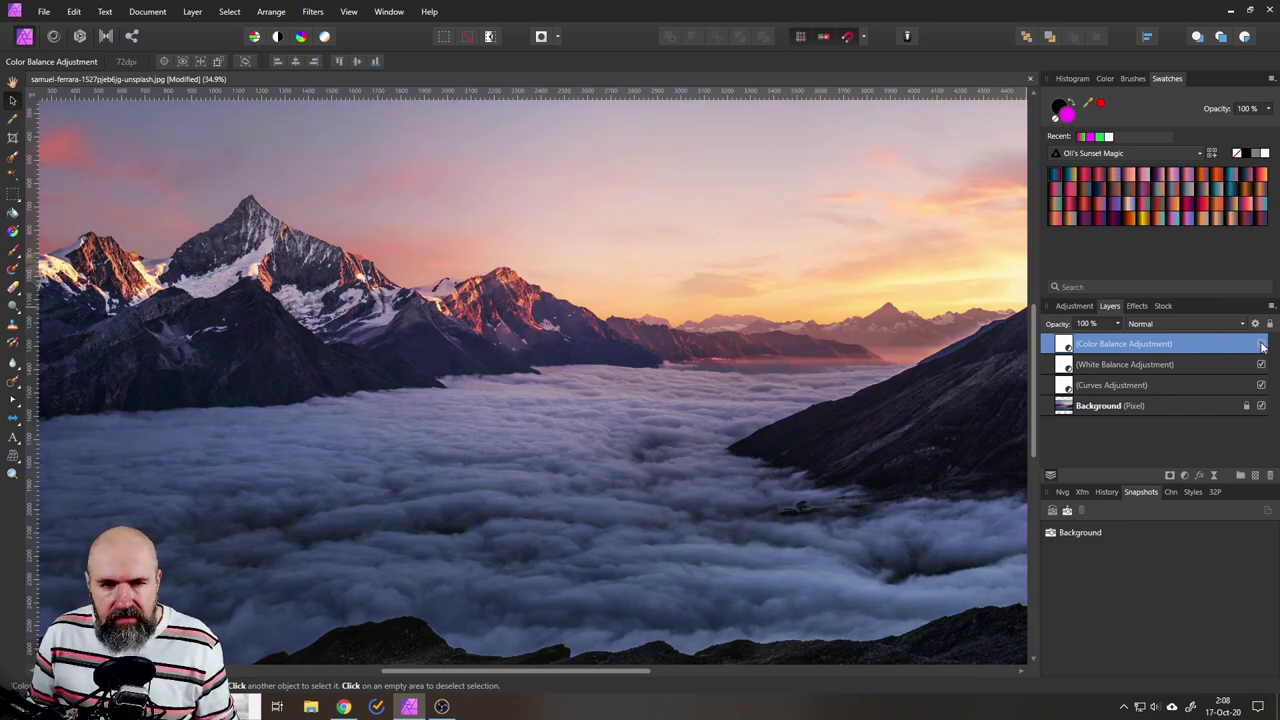
pyautogui.click(1261, 344)
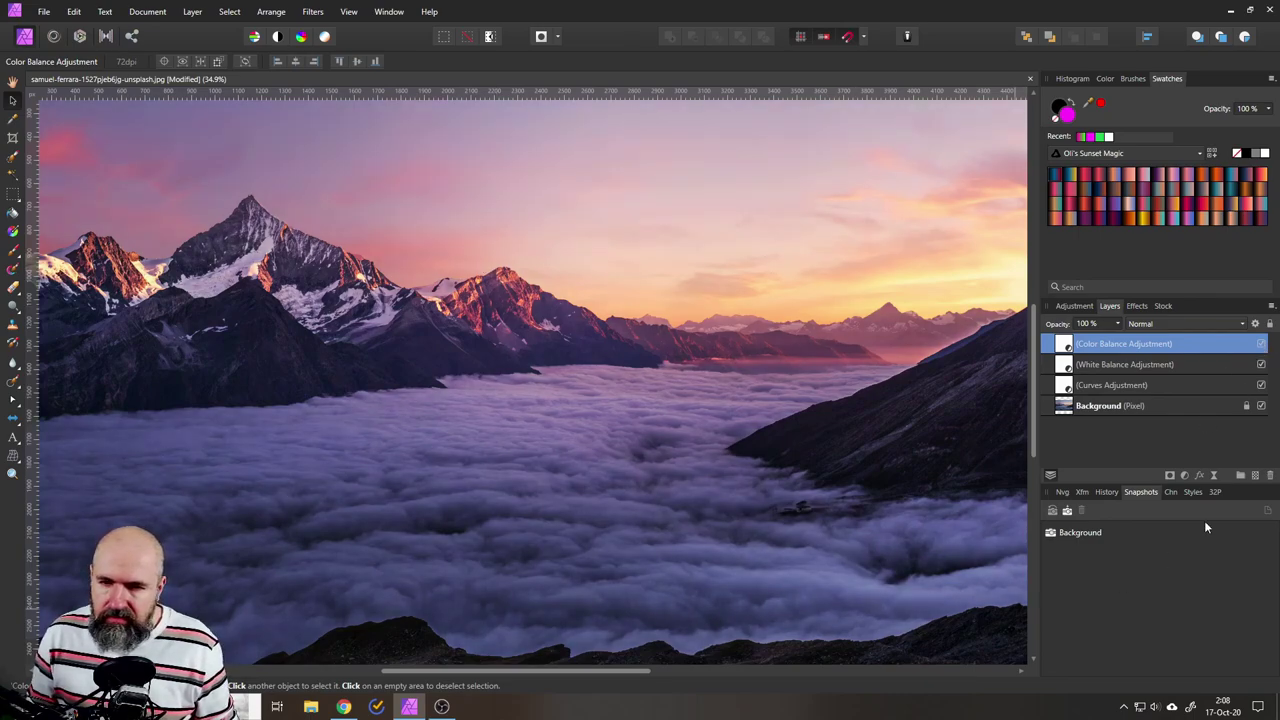
pyautogui.click(1185, 475)
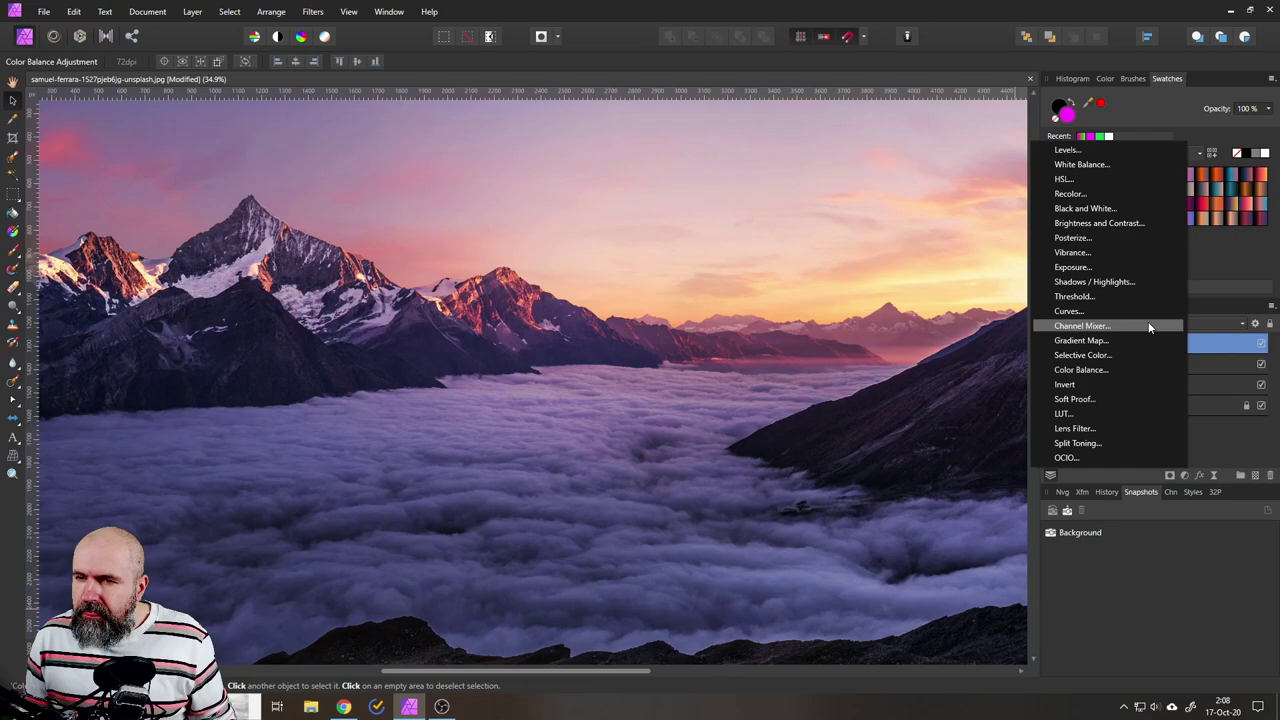
# Add a Vibrance adjustment set to 33% on top of the layer stack.
pyautogui.click(1100, 252)
pyautogui.moveTo(951, 452); pyautogui.dragTo(791, 436)
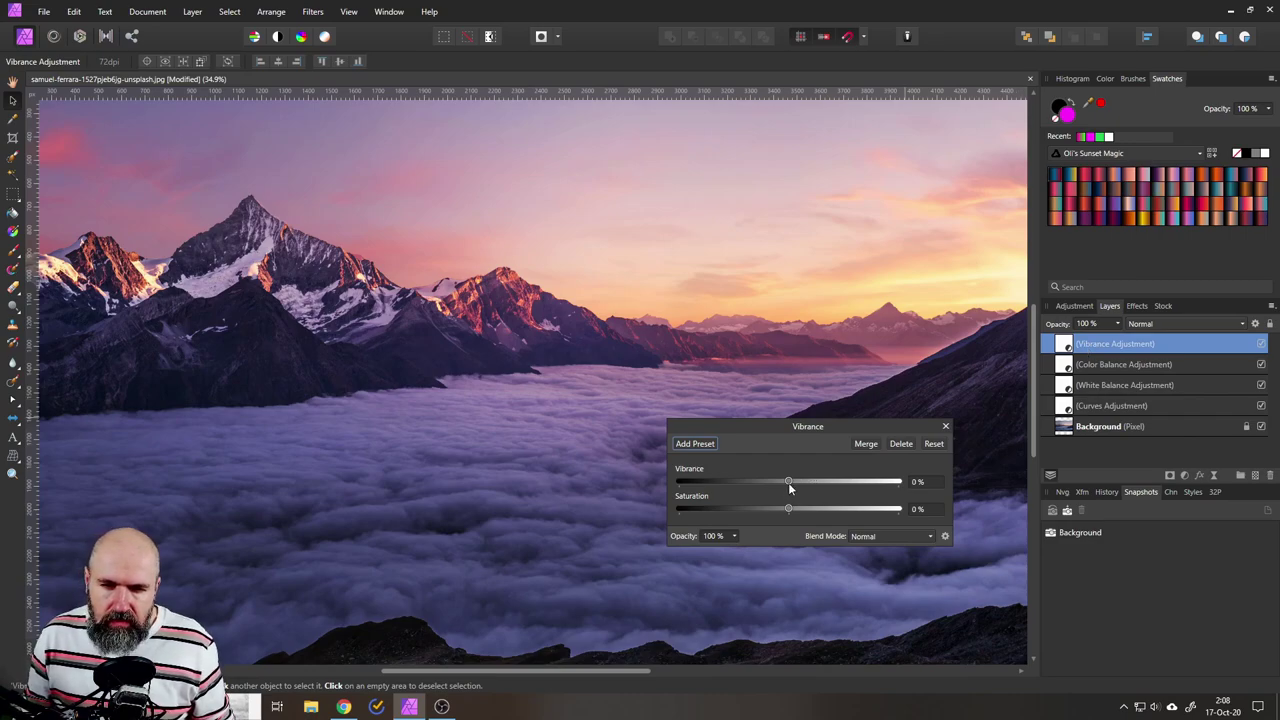
pyautogui.moveTo(788, 482); pyautogui.dragTo(836, 484)
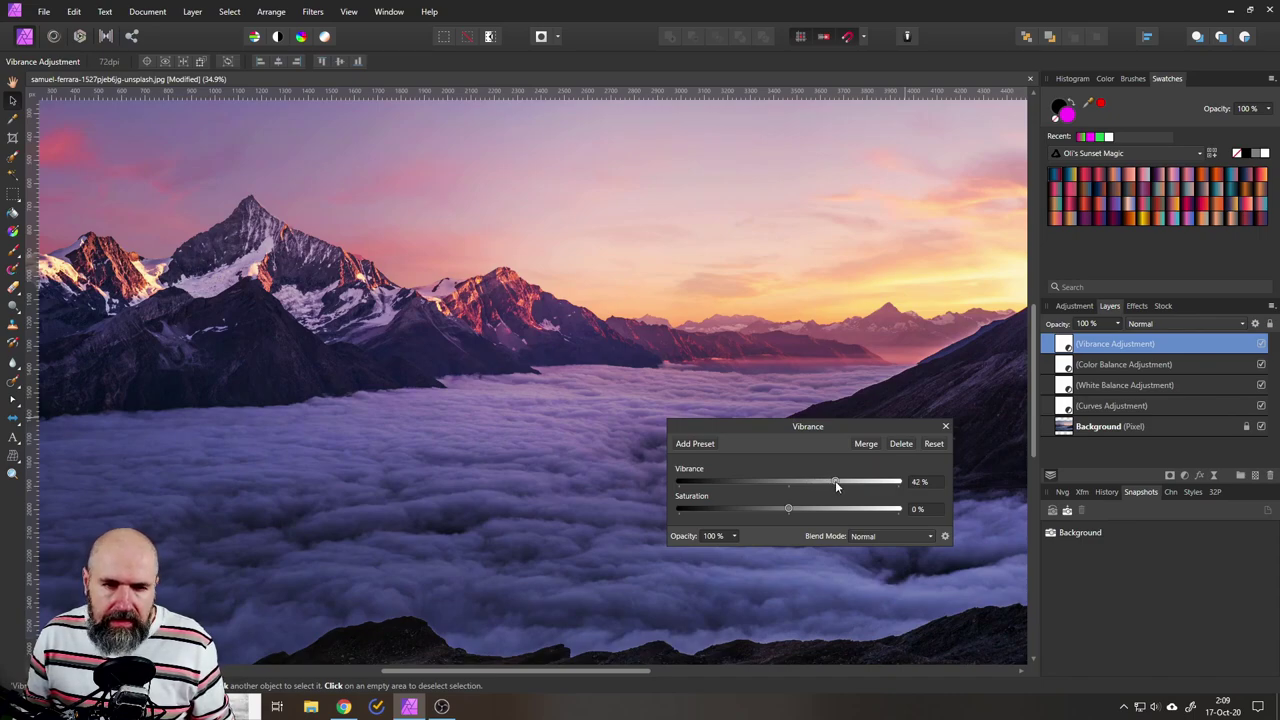
pyautogui.click(945, 427)
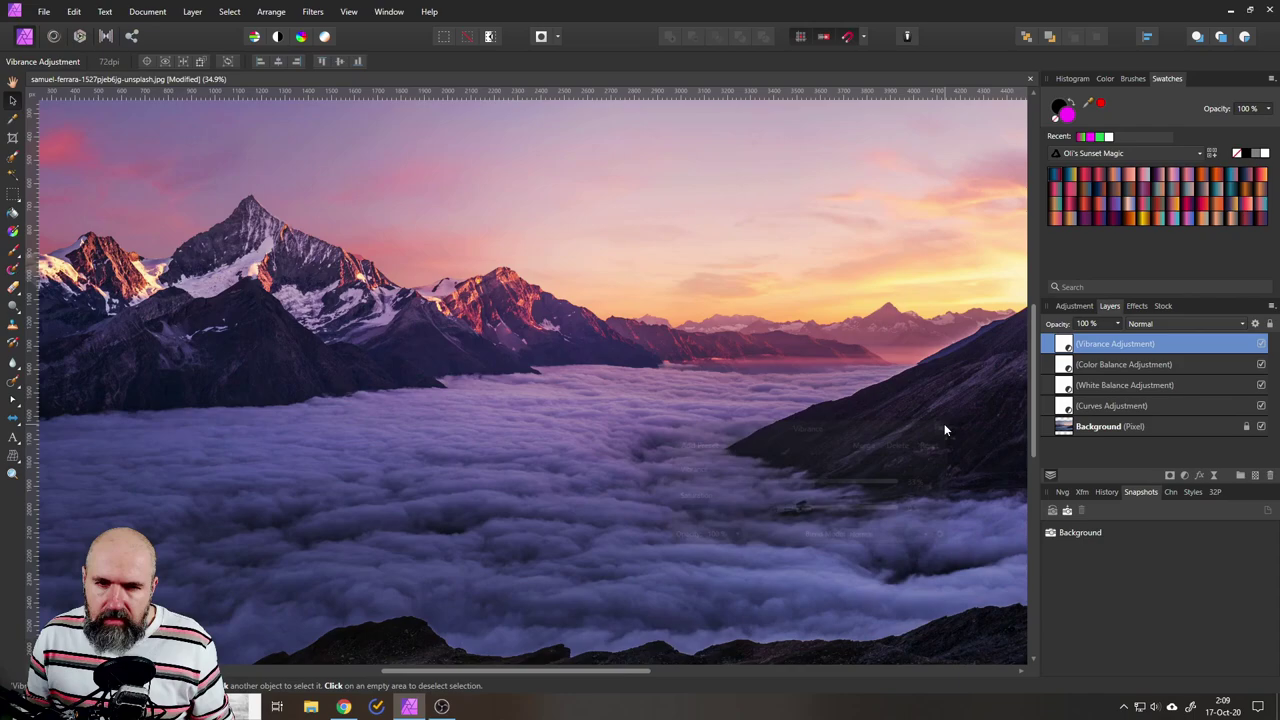
pyautogui.click(1068, 408)
pyautogui.keyDown('shift'); pyautogui.click(1066, 343); pyautogui.keyUp('shift')
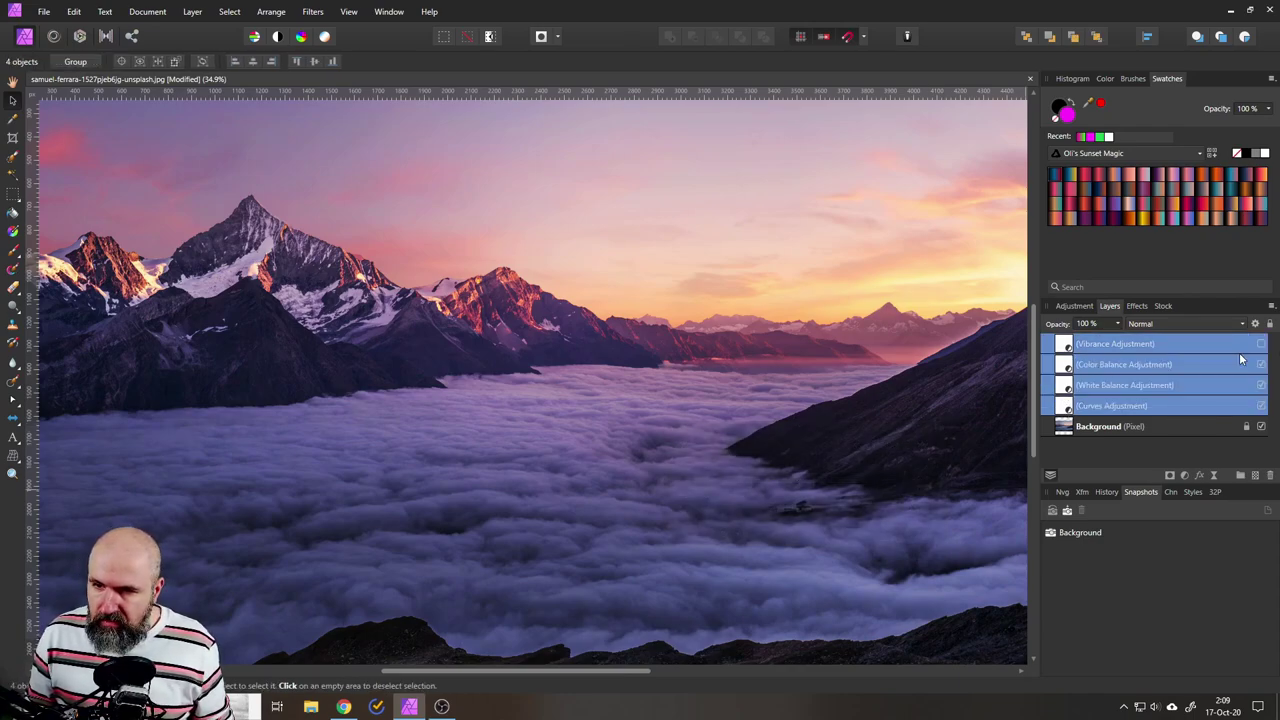
pyautogui.click(1261, 344)
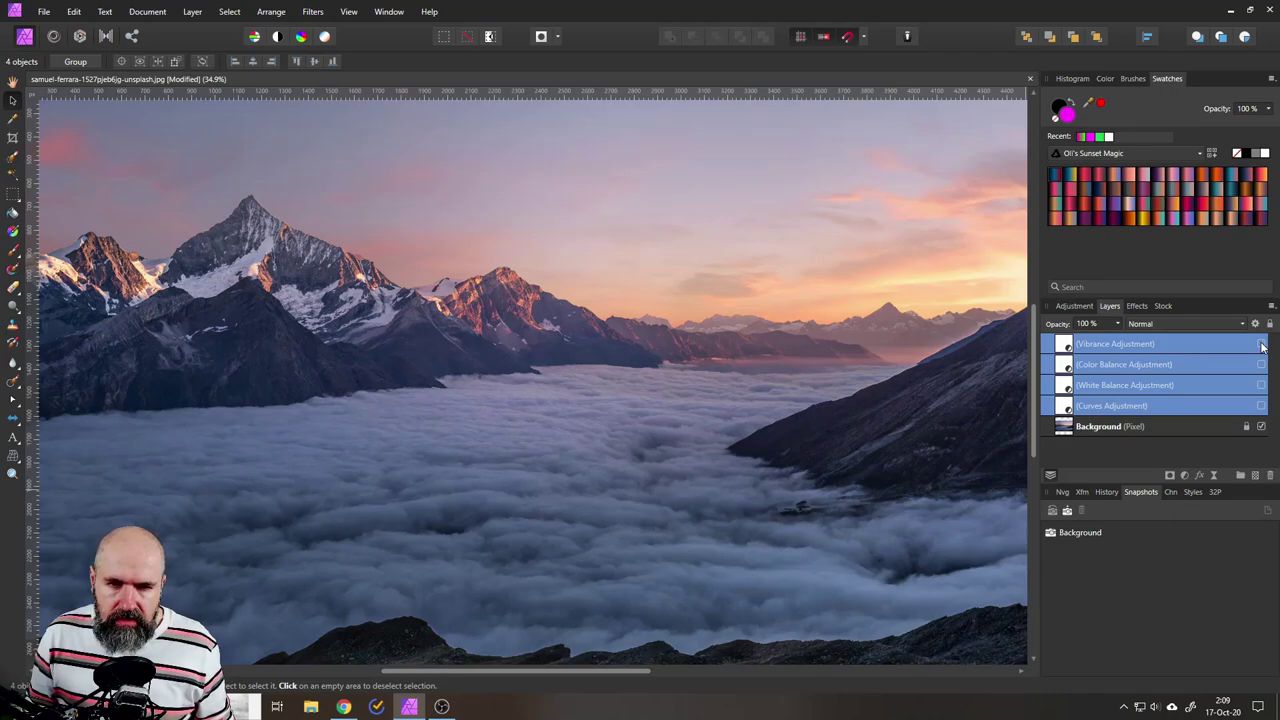
pyautogui.click(1261, 344)
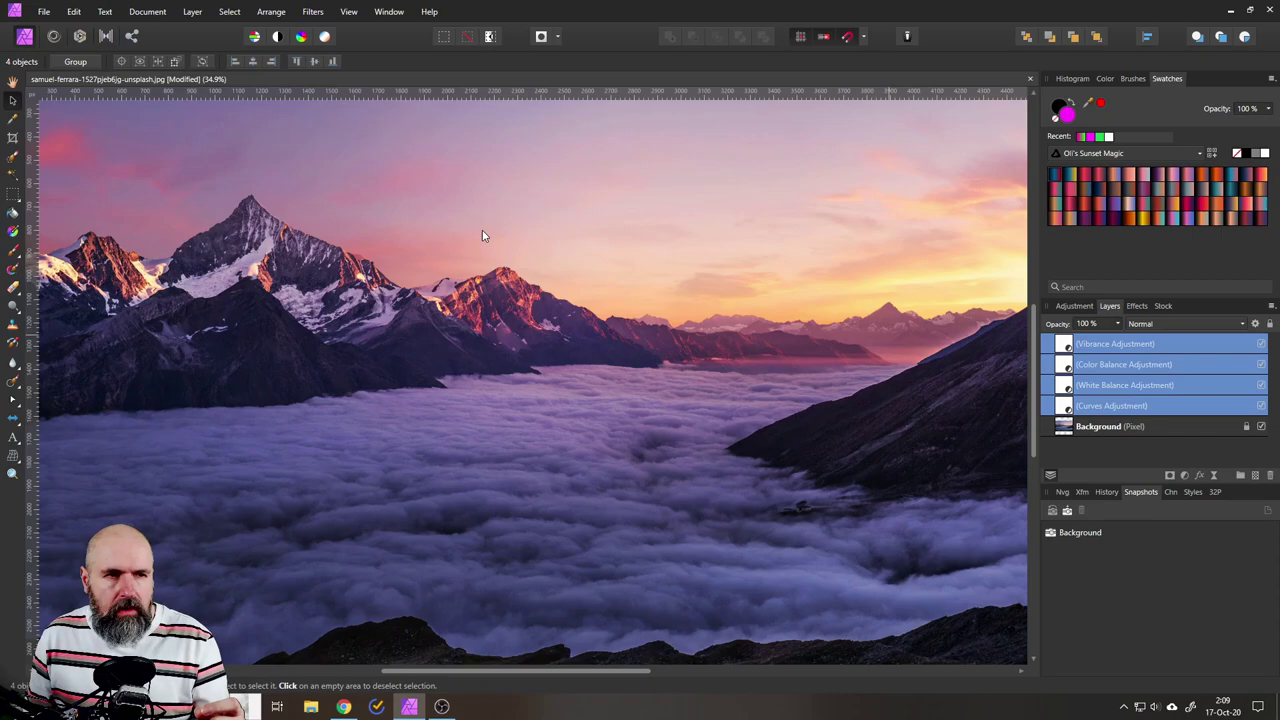
# Start a .cube LUT export named Exported LUT at 64 x 64 x 64 quality.
pyautogui.click(50, 13)
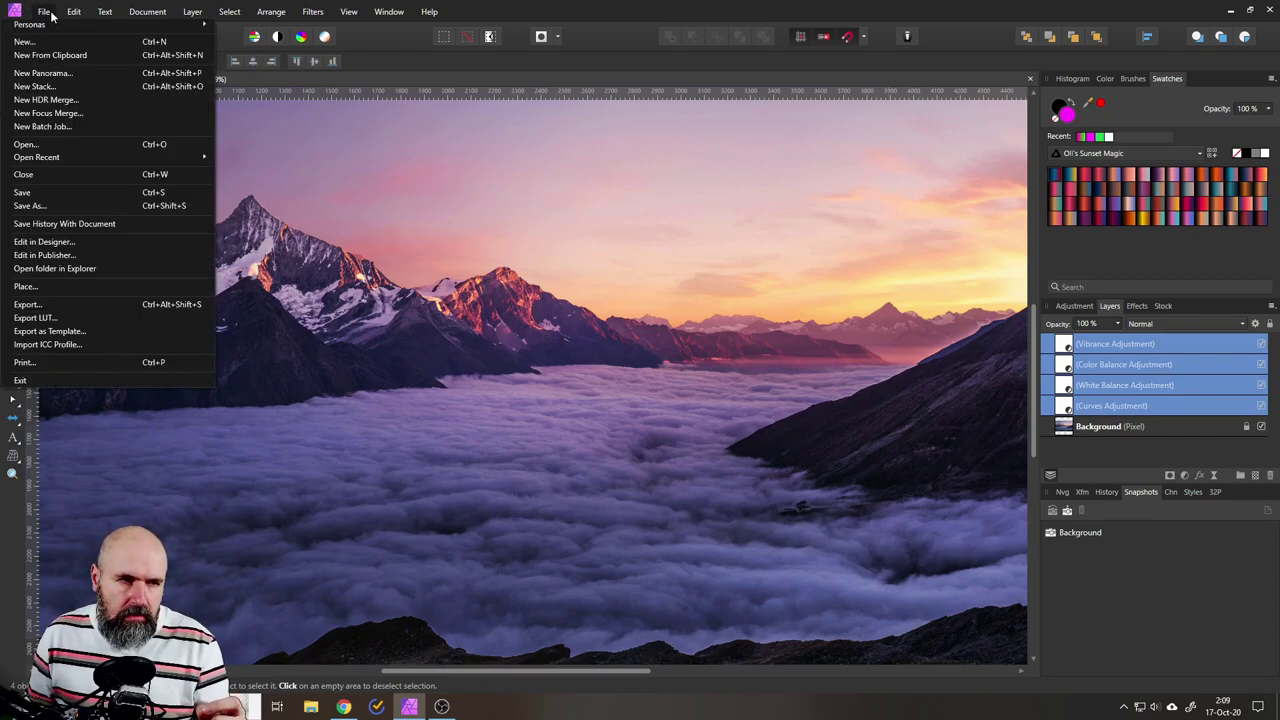
pyautogui.click(46, 319)
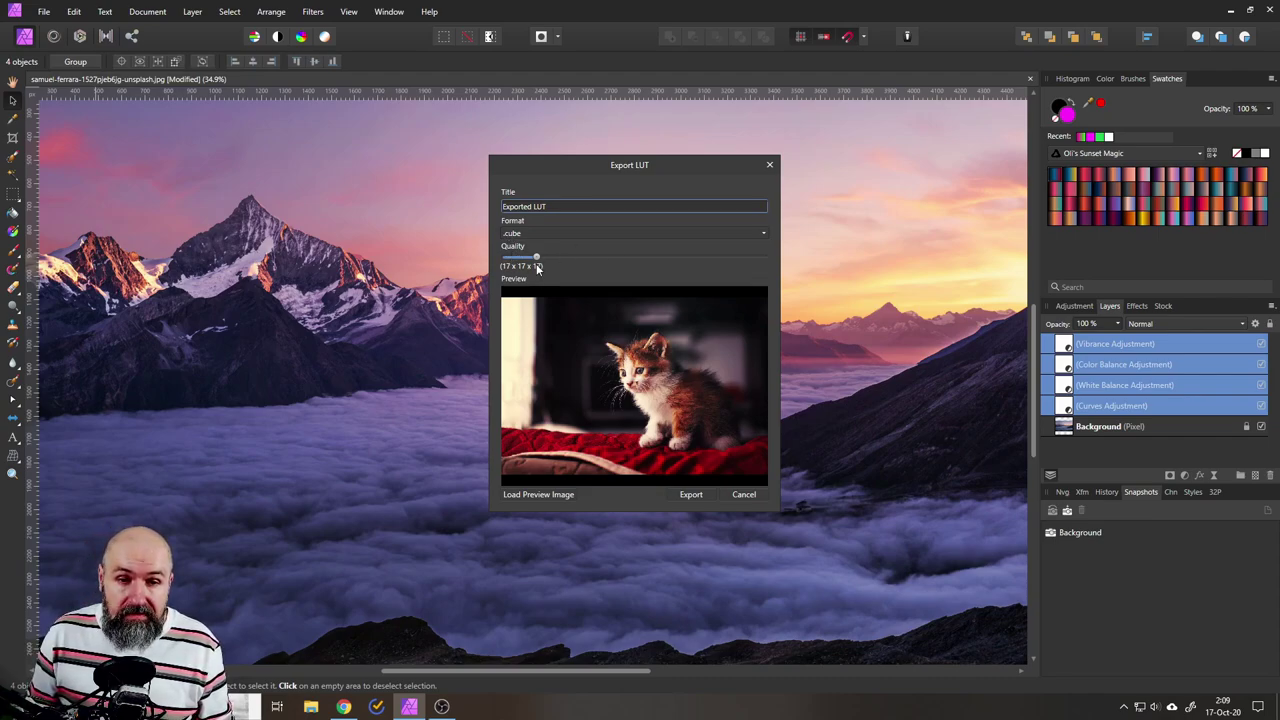
pyautogui.moveTo(537, 257); pyautogui.dragTo(778, 261)
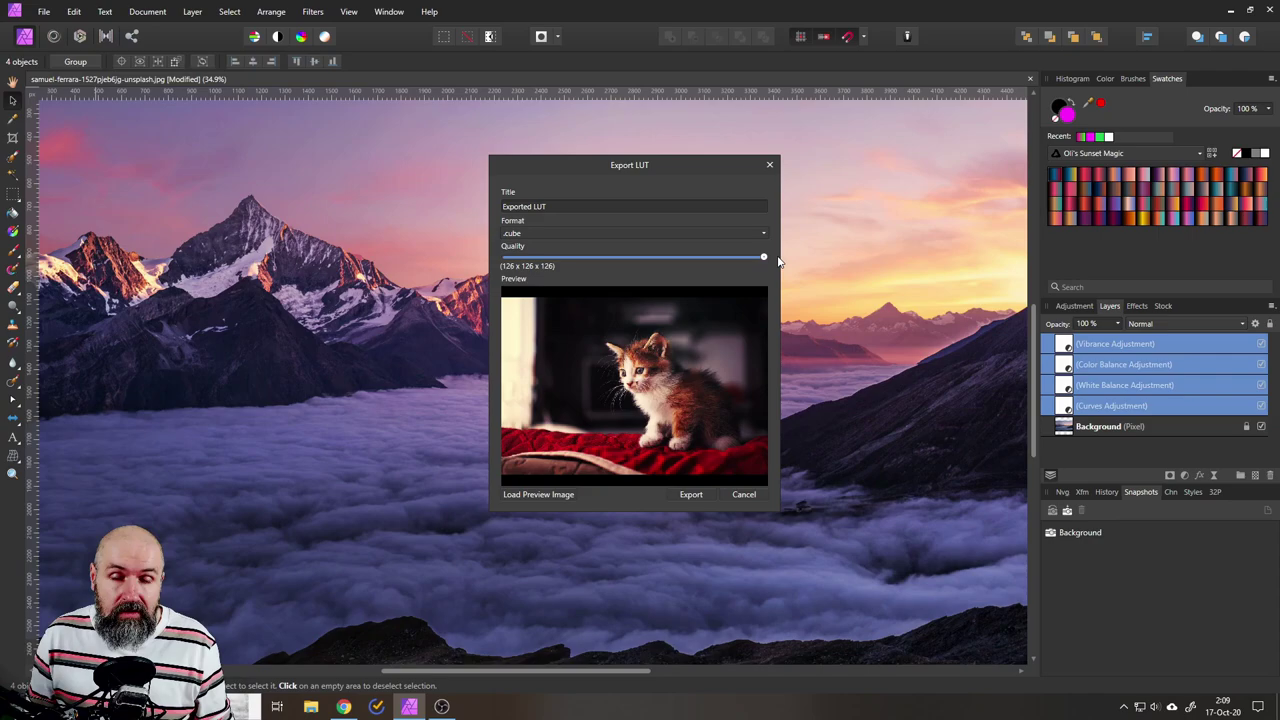
pyautogui.moveTo(765, 258); pyautogui.dragTo(641, 262)
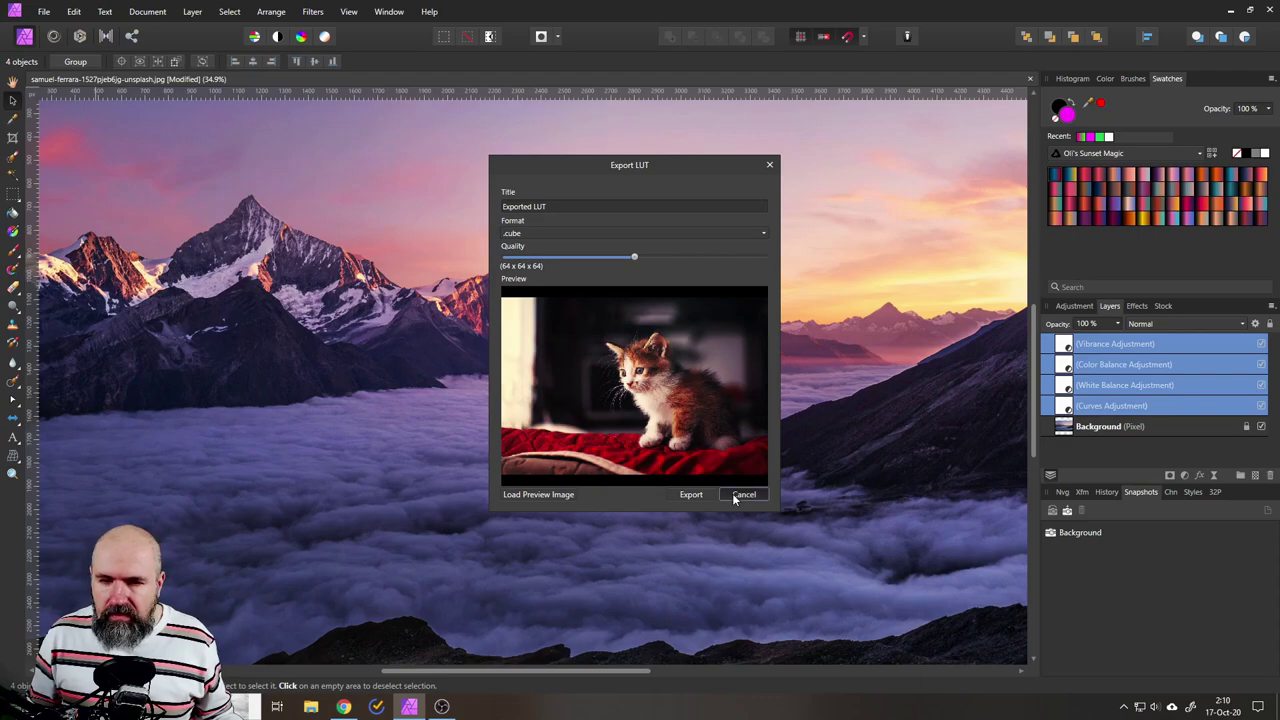
# Cancel the LUT export, add a LUT adjustment layer, and browse for a .cube file in Tasty Colors.
pyautogui.click(742, 495)
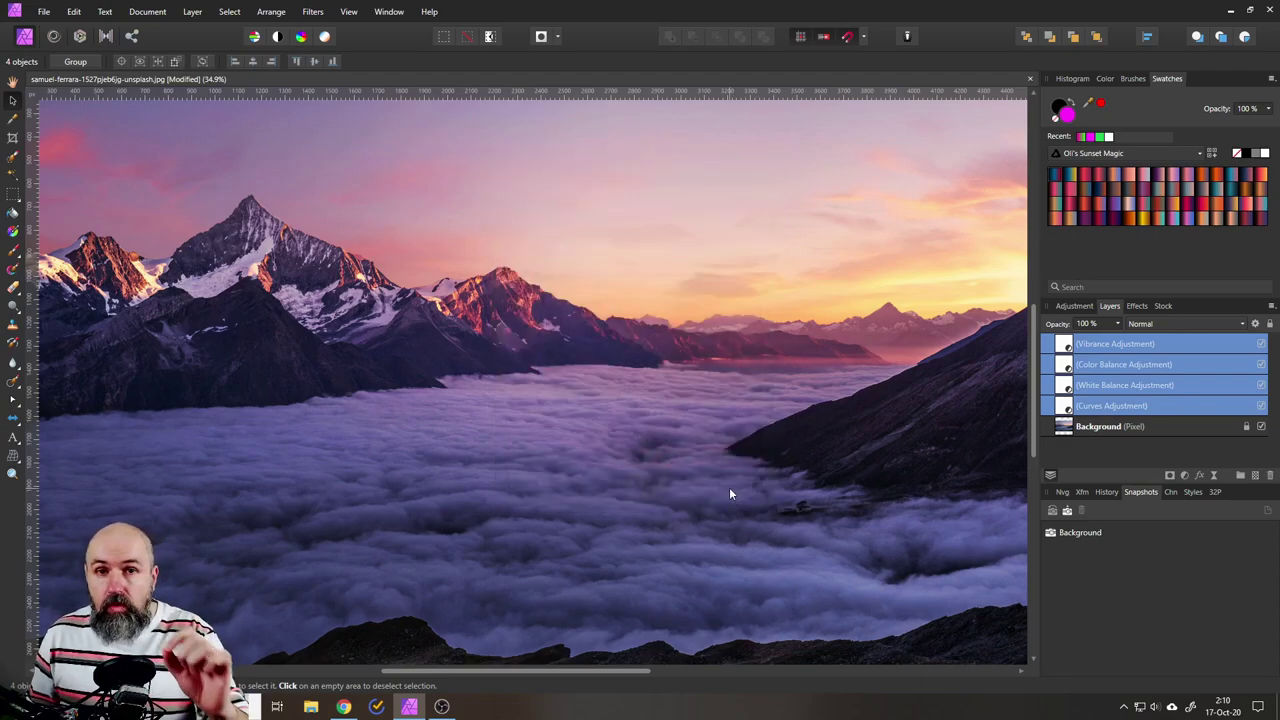
pyautogui.click(1184, 476)
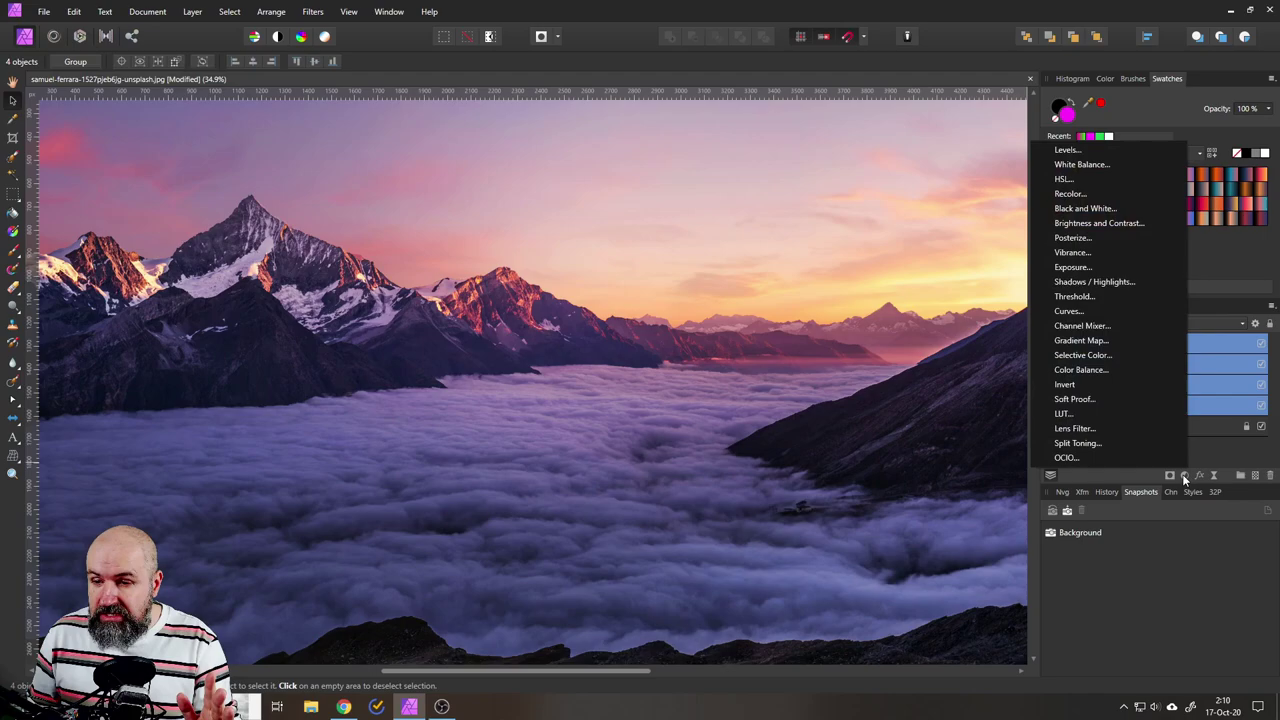
pyautogui.click(1062, 414)
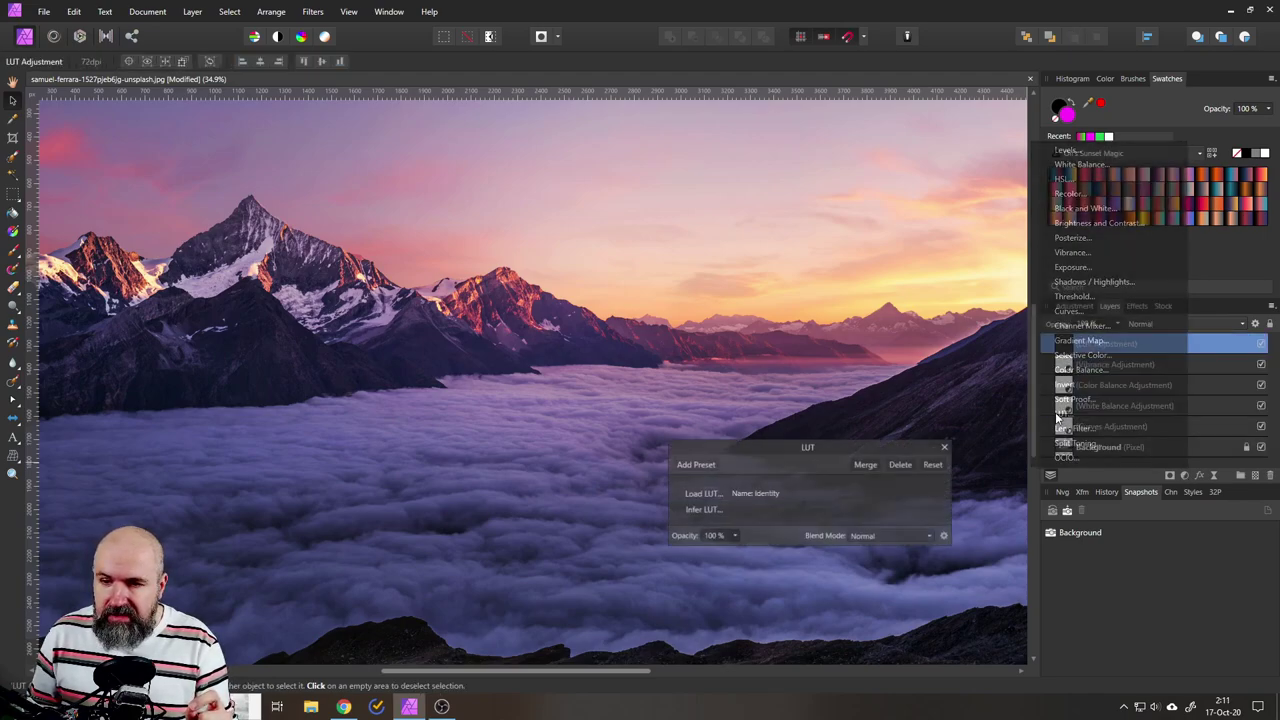
pyautogui.click(702, 494)
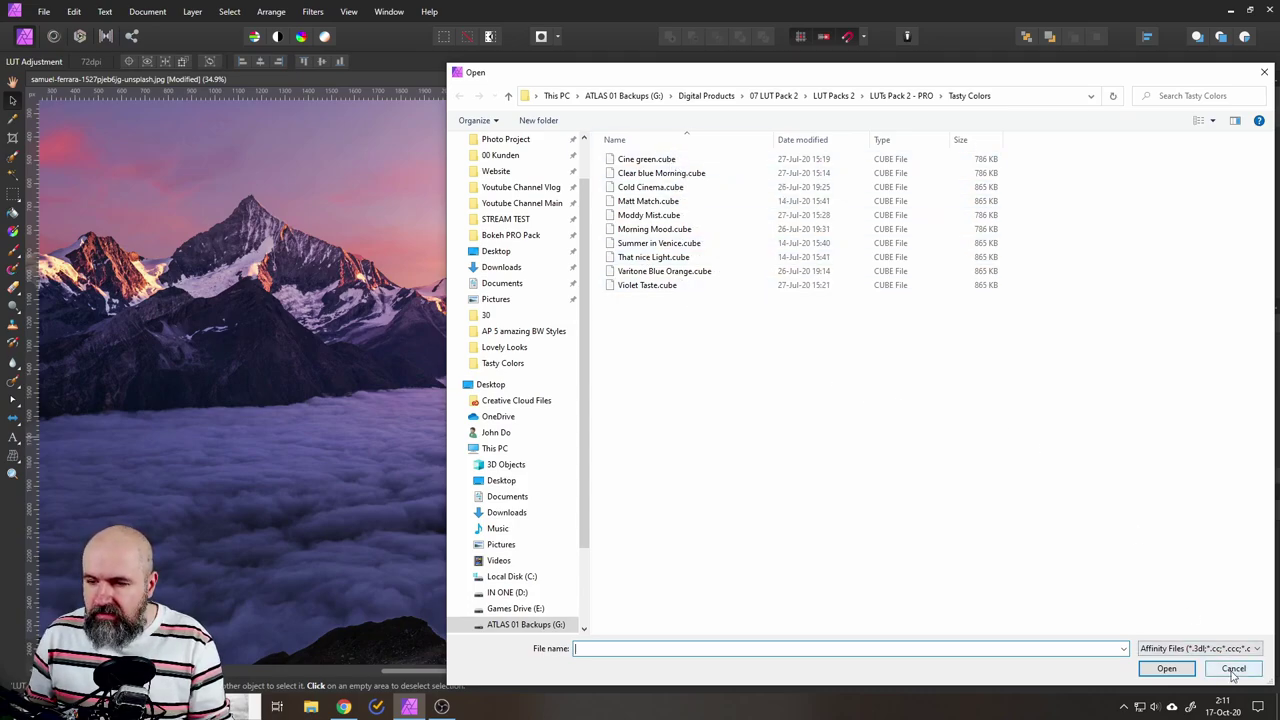
# Load Morning Mood.cube into the LUT layer at 91% opacity with Normal blending.
pyautogui.doubleClick(671, 232)
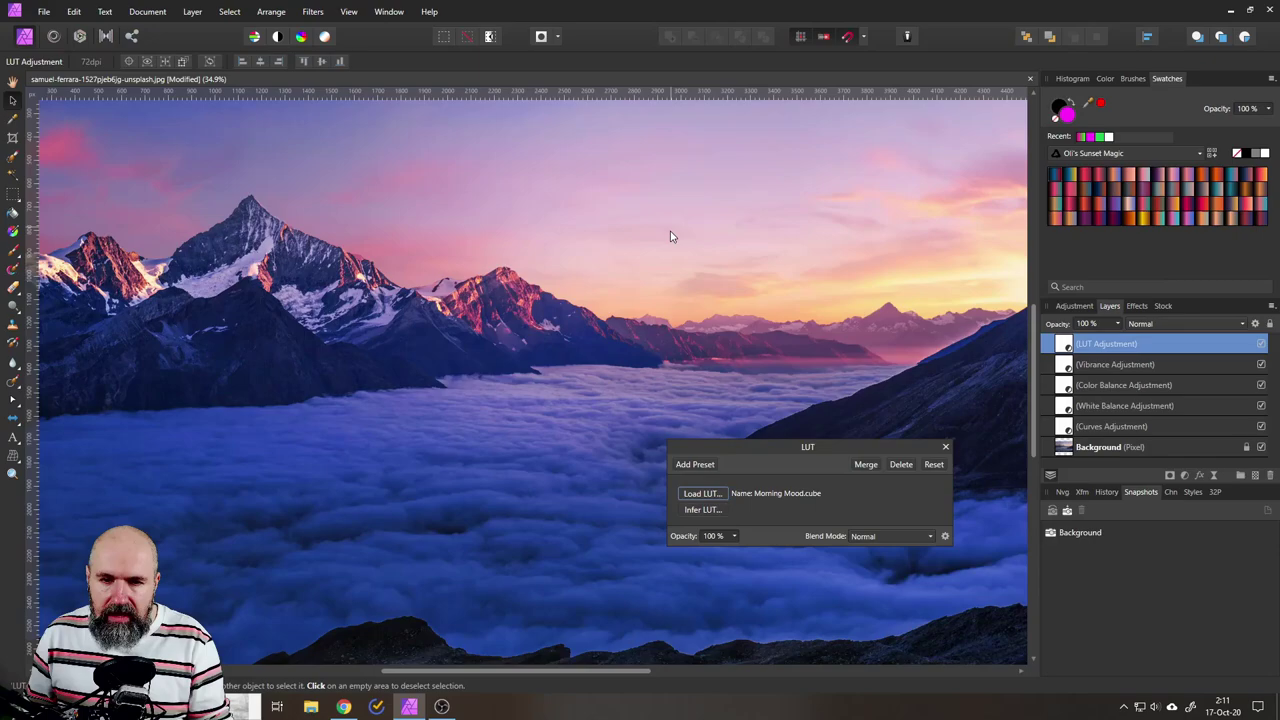
pyautogui.click(733, 537)
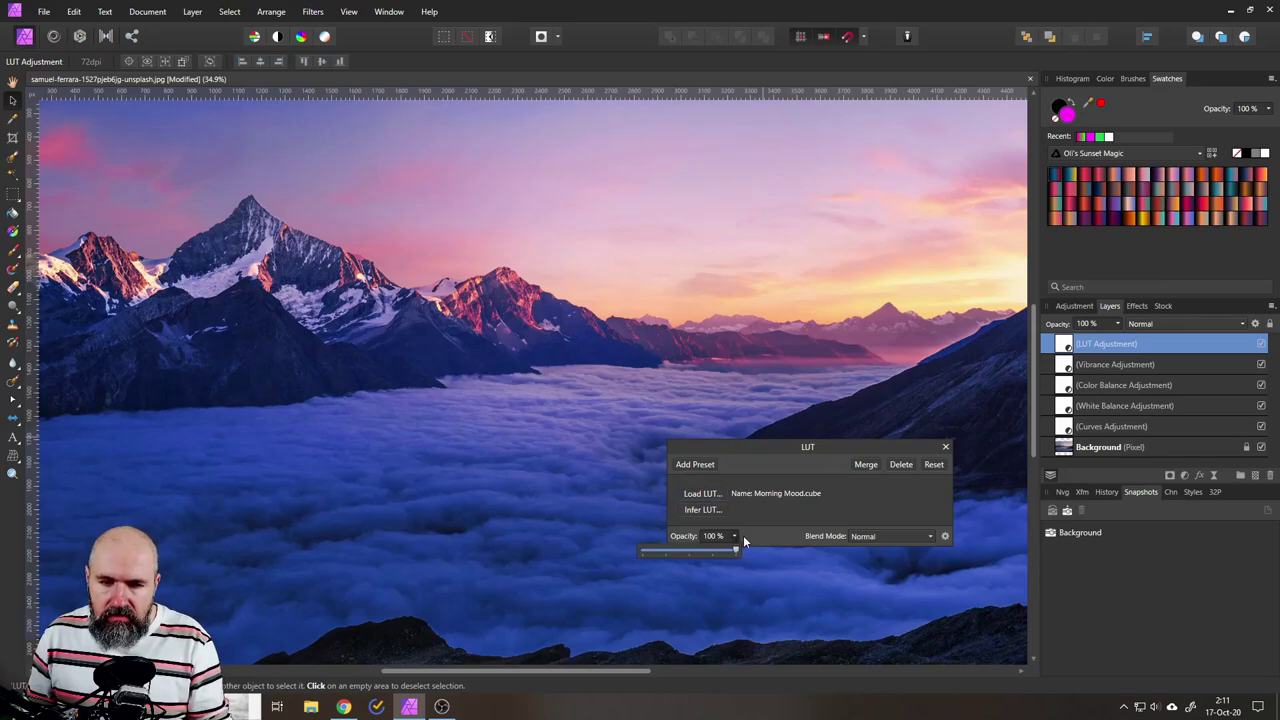
pyautogui.moveTo(704, 548); pyautogui.dragTo(728, 552)
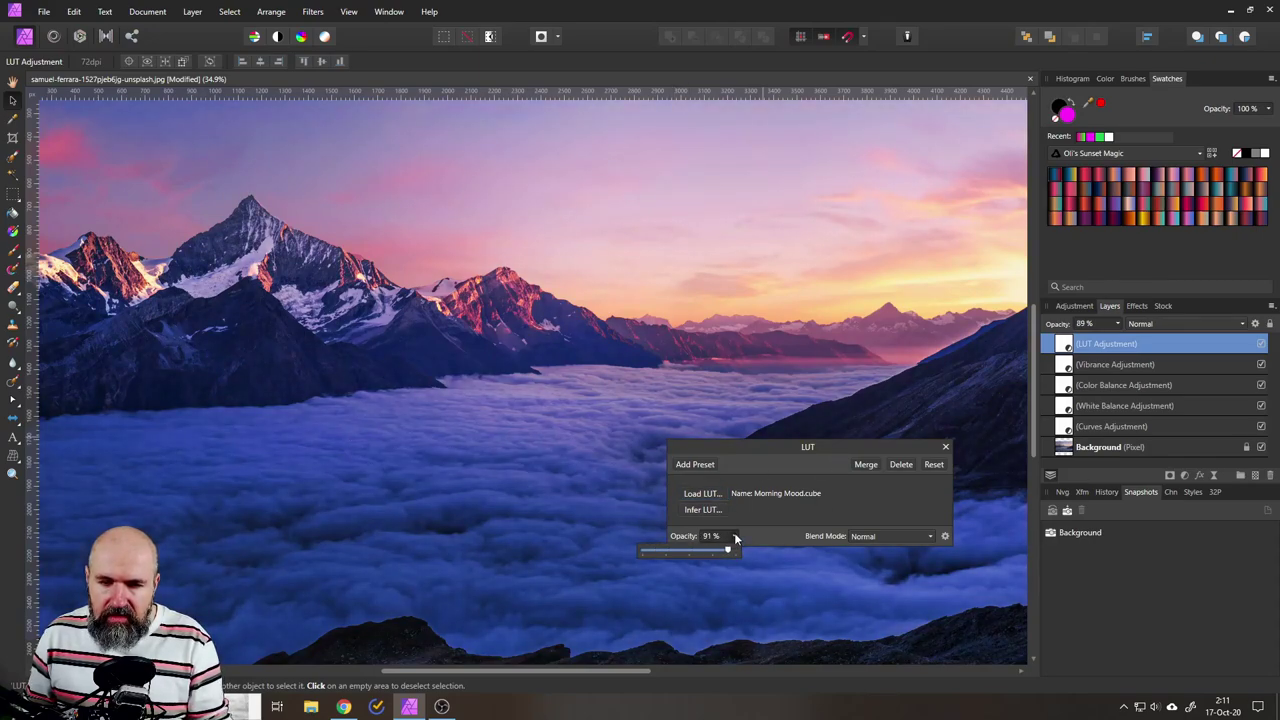
pyautogui.click(893, 538)
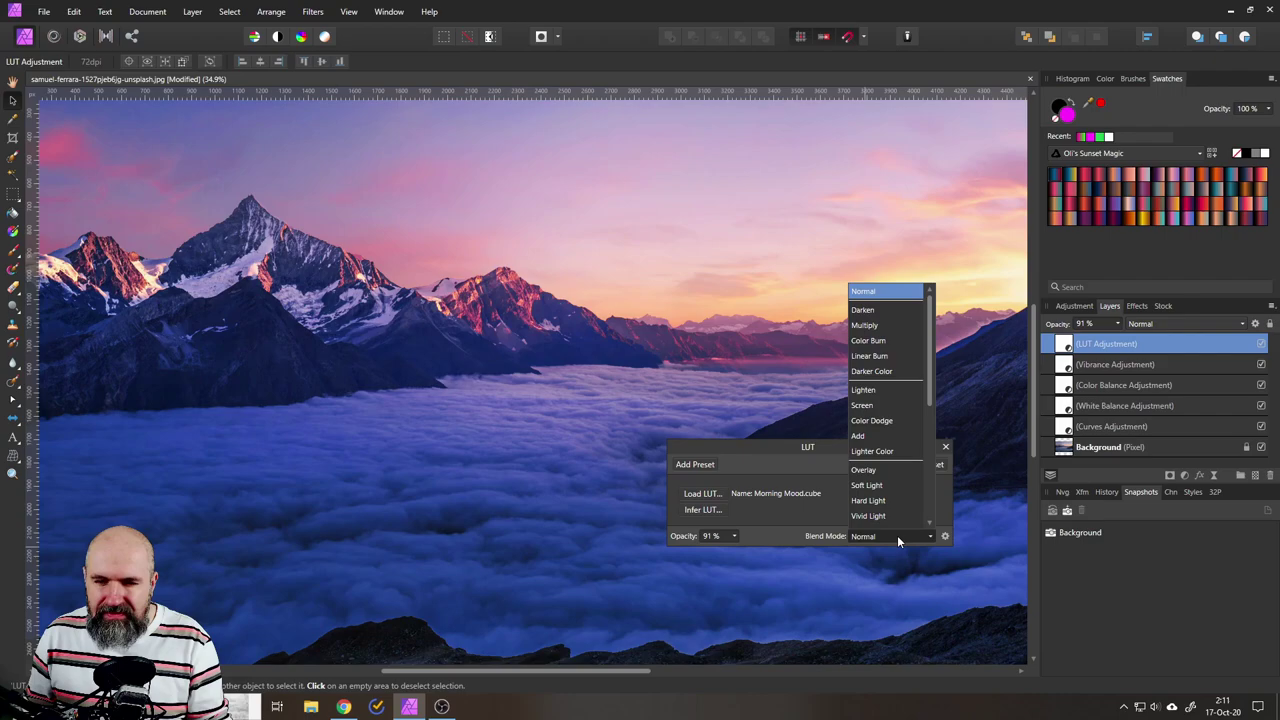
pyautogui.click(801, 532)
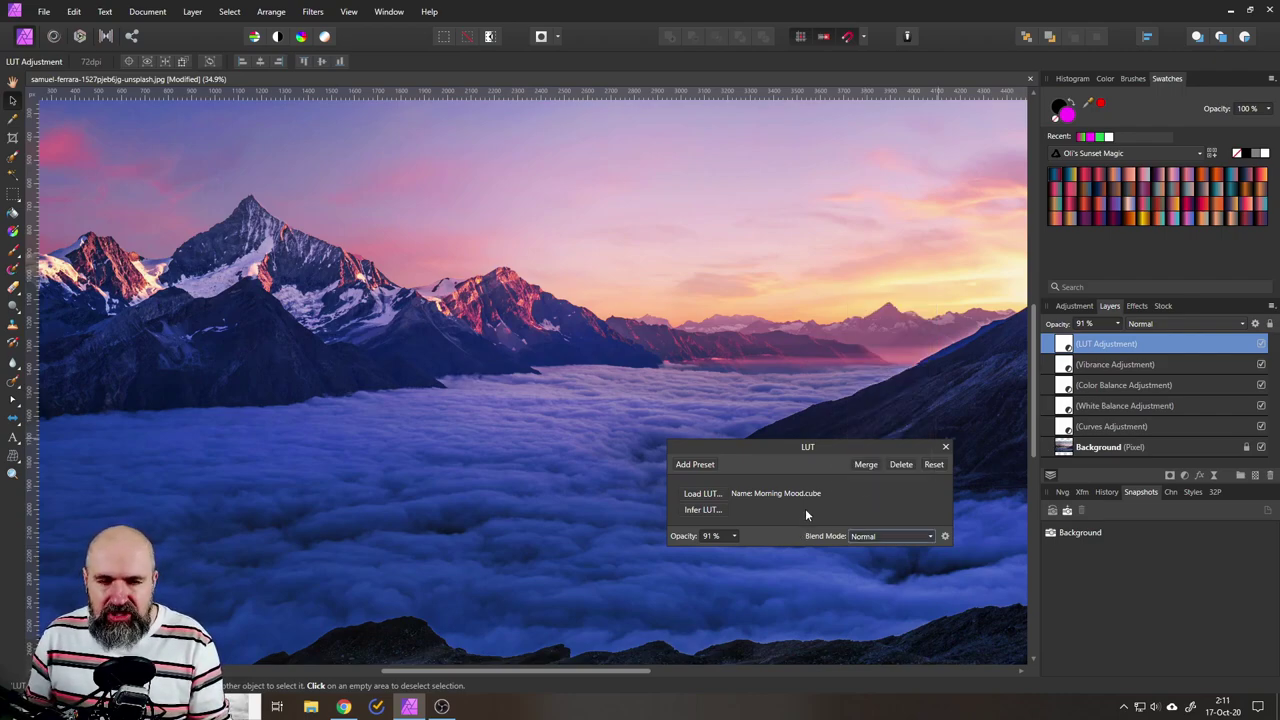
pyautogui.click(733, 537)
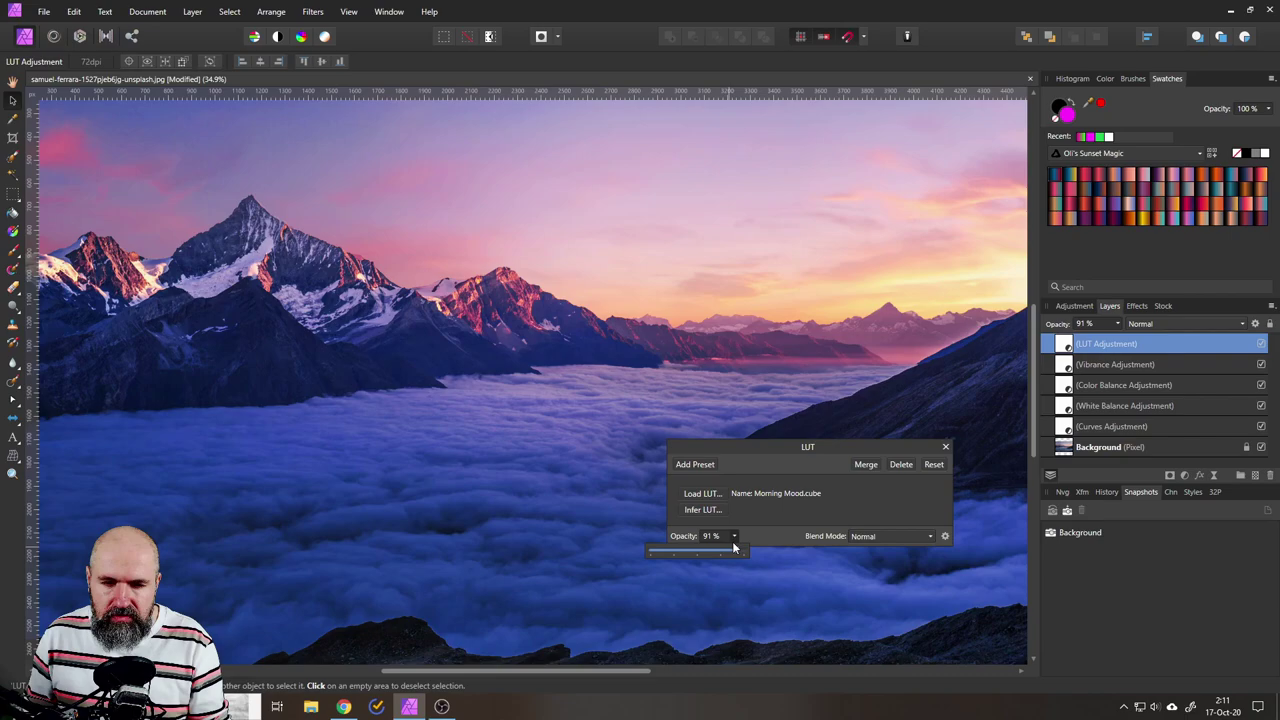
pyautogui.click(763, 514)
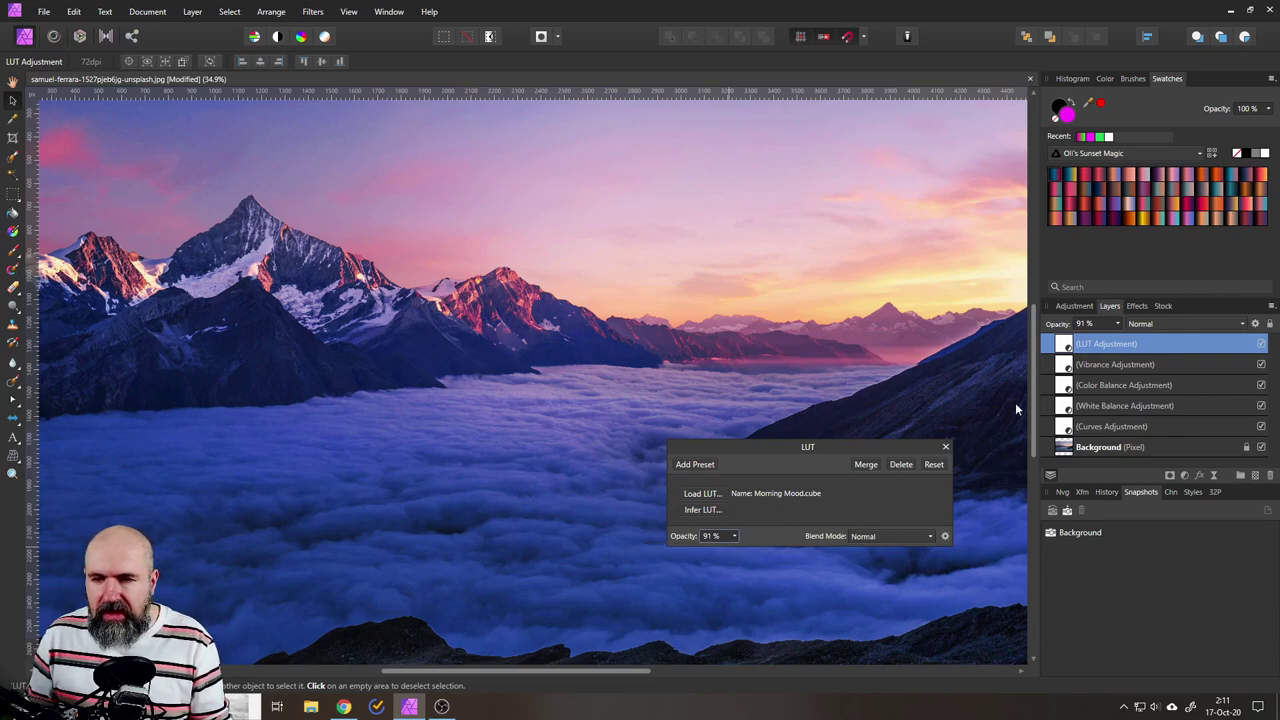
# Switch the LUT layer off, then close and reopen its settings.
pyautogui.click(1261, 344)
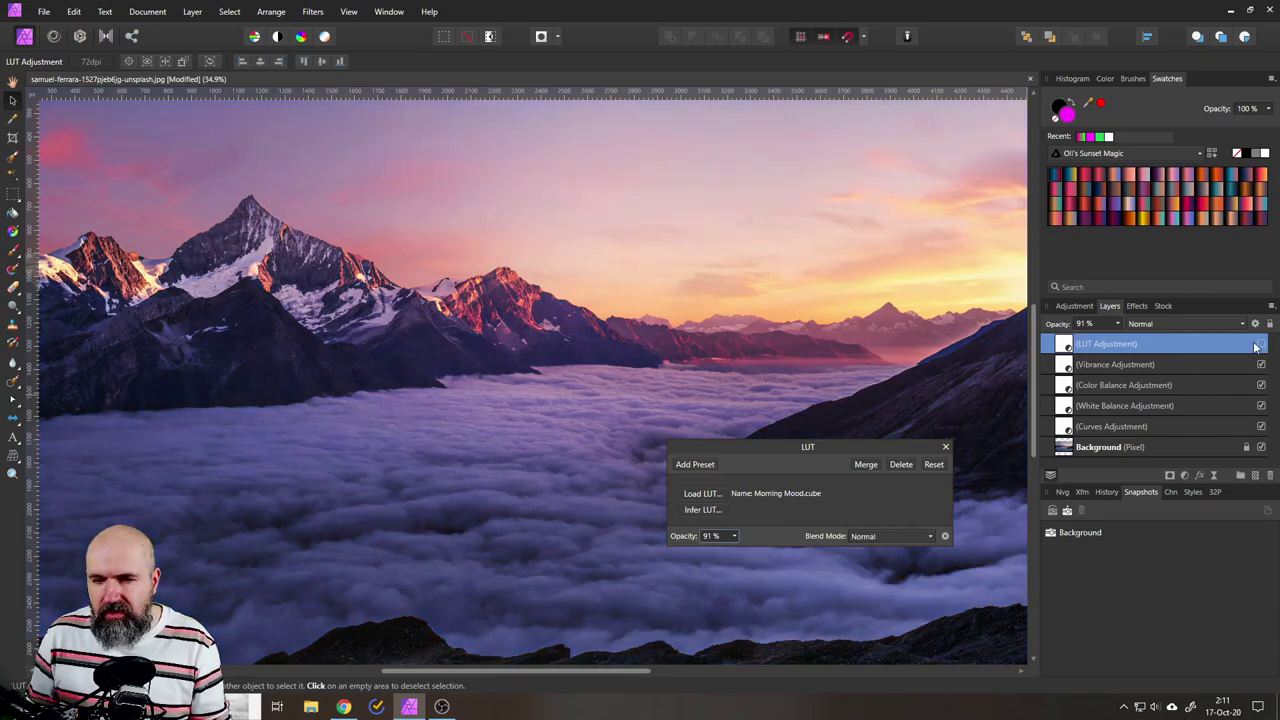
pyautogui.click(945, 447)
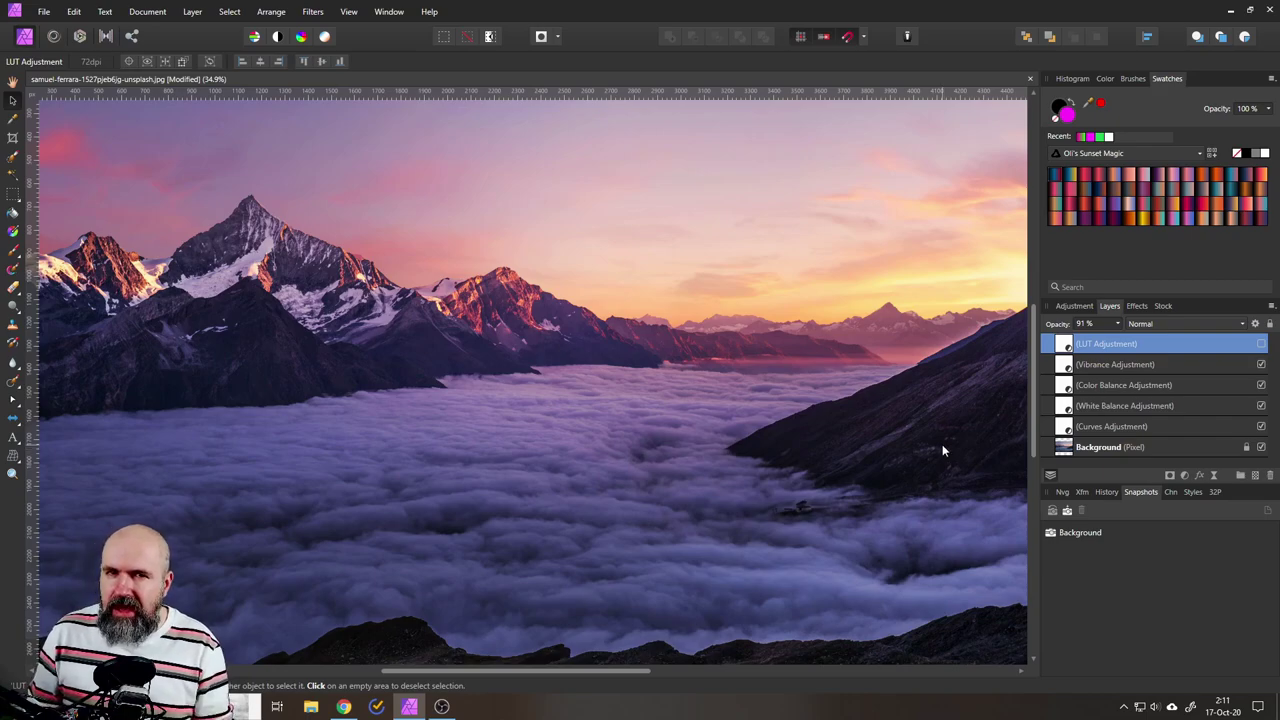
pyautogui.doubleClick(1060, 345)
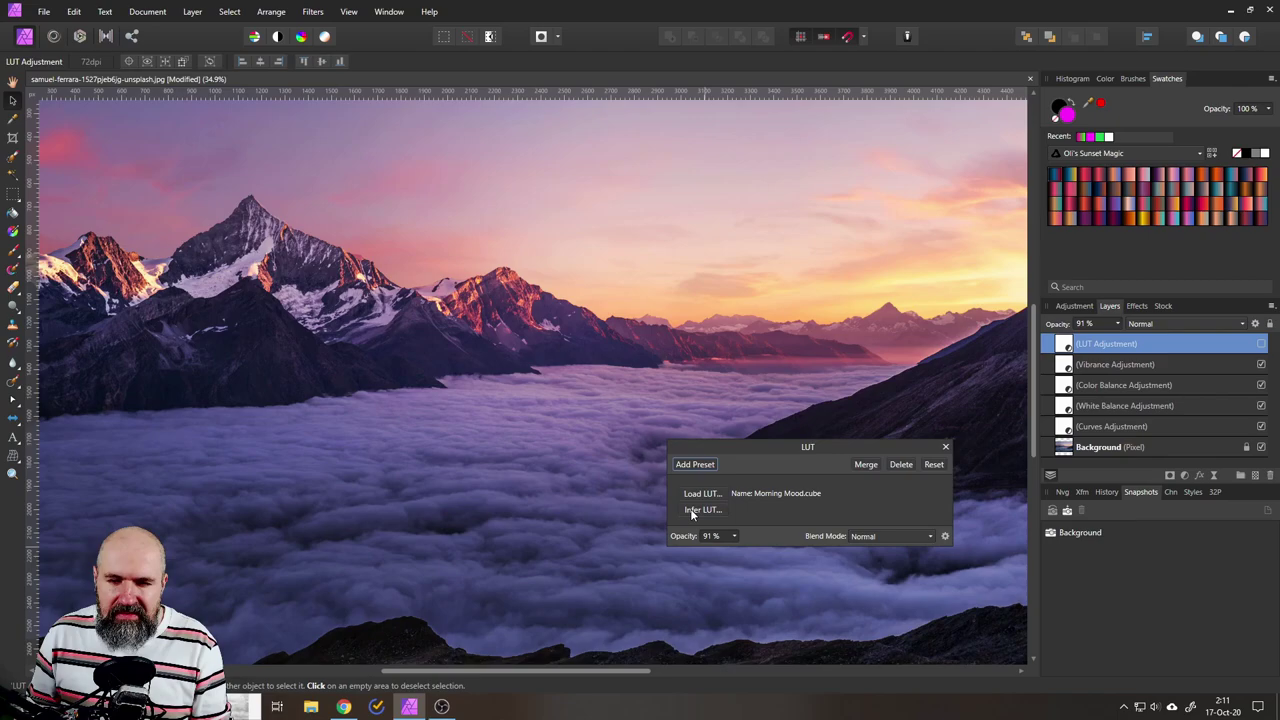